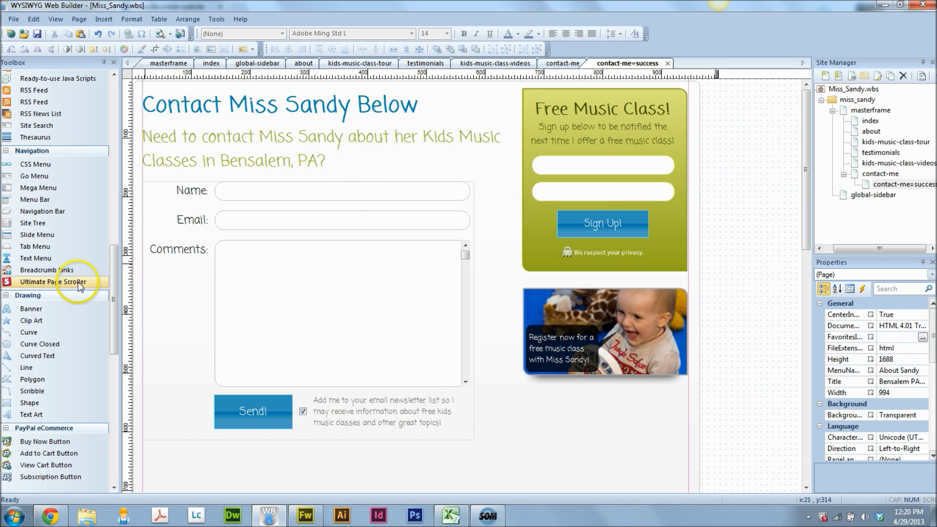
- Place a new layer over the contact form at 34, 105, sized 595 by 200
left_click_drag(111, 320, 114, 259)
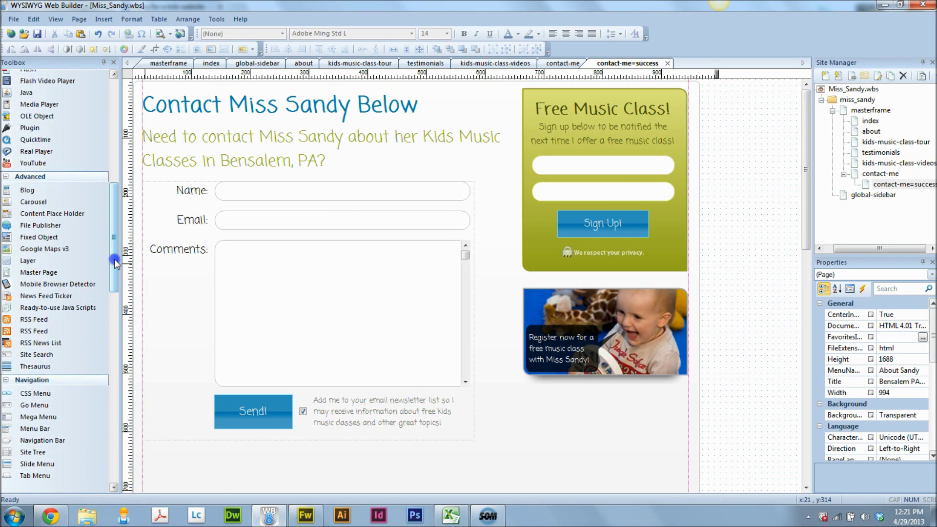
left_click(27, 262)
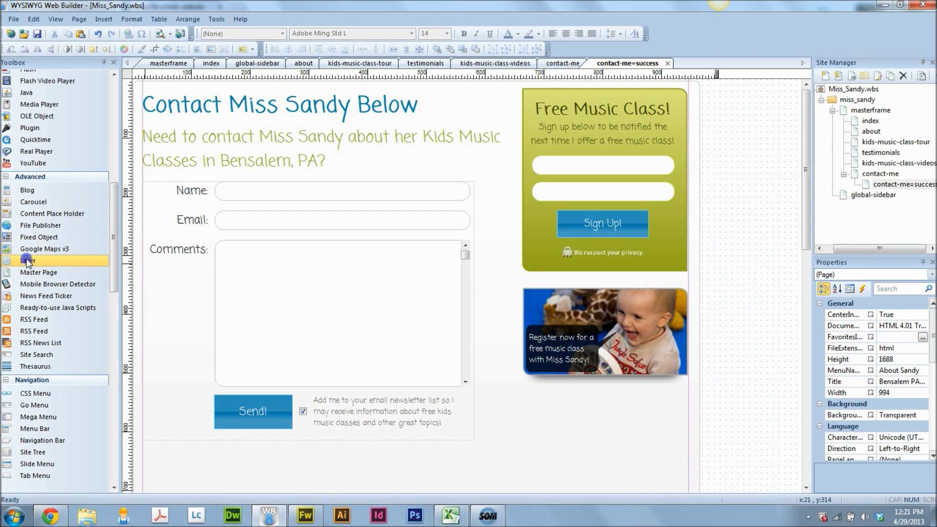
left_click_drag(98, 242, 144, 141)
left_click_drag(188, 171, 199, 172)
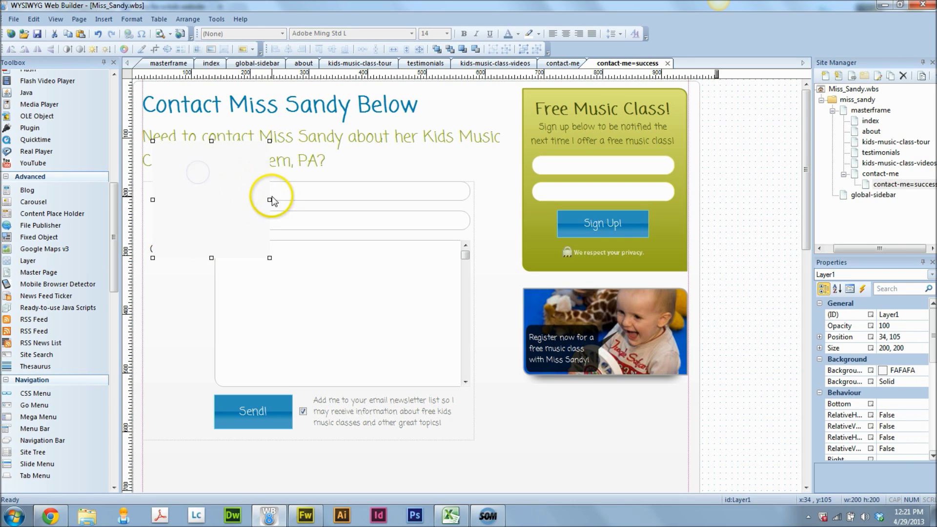
left_click_drag(268, 202, 502, 204)
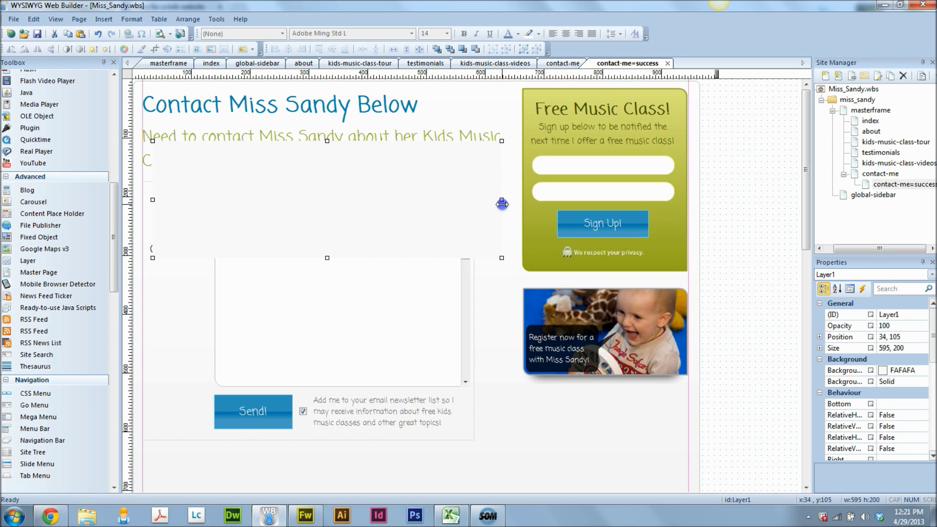
- Give Layer1 a solid yellow-green DFE47D background and an olive border
double_click(370, 174)
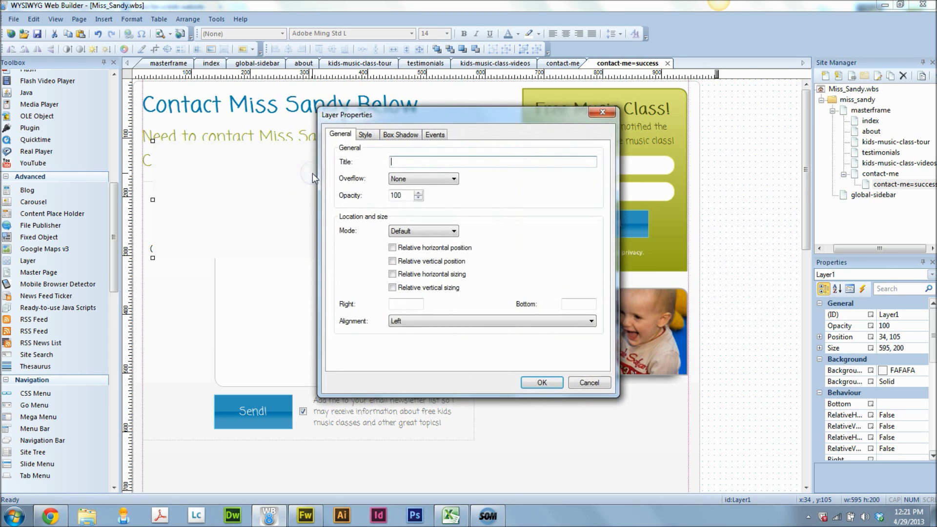
left_click(365, 134)
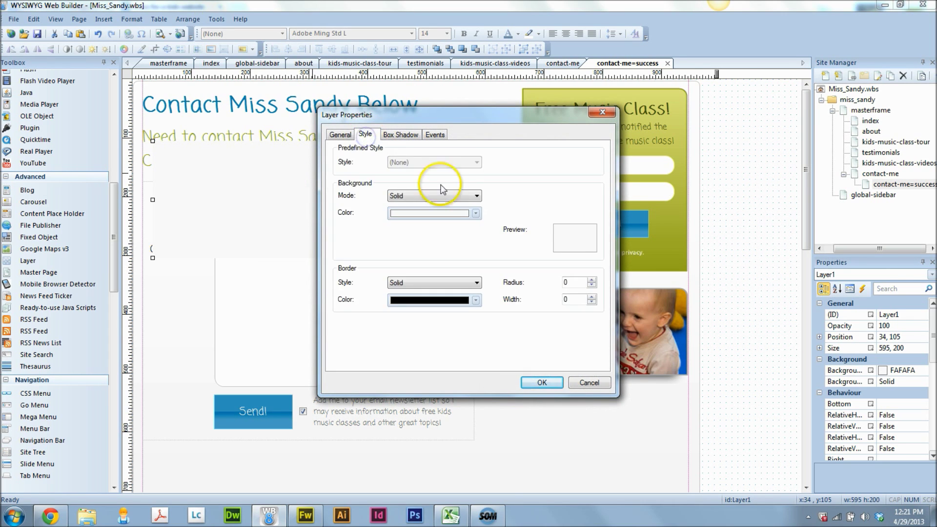
left_click(412, 197)
left_click(412, 211)
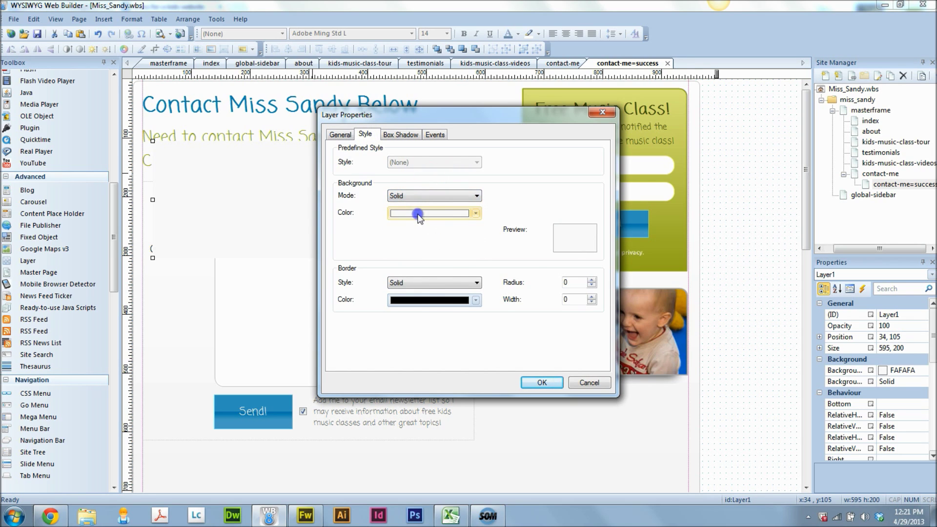
left_click(417, 213)
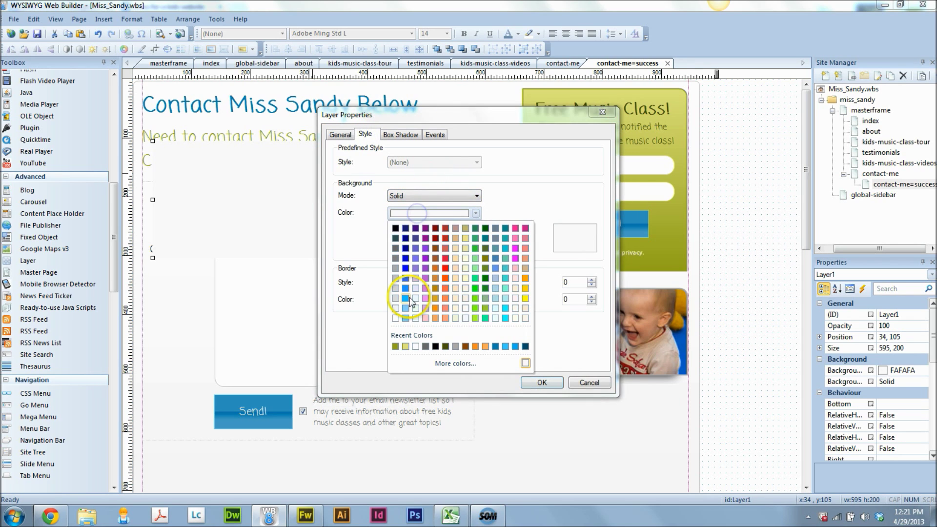
left_click(405, 347)
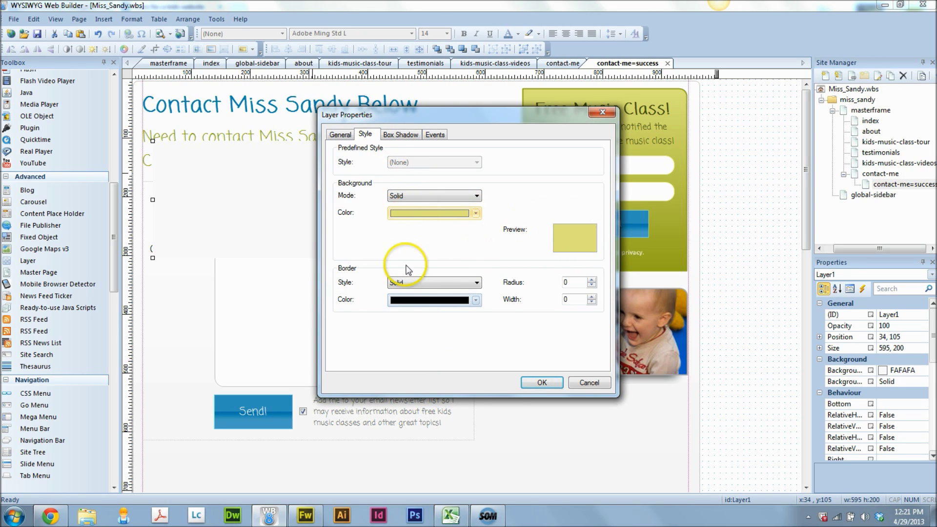
left_click(397, 301)
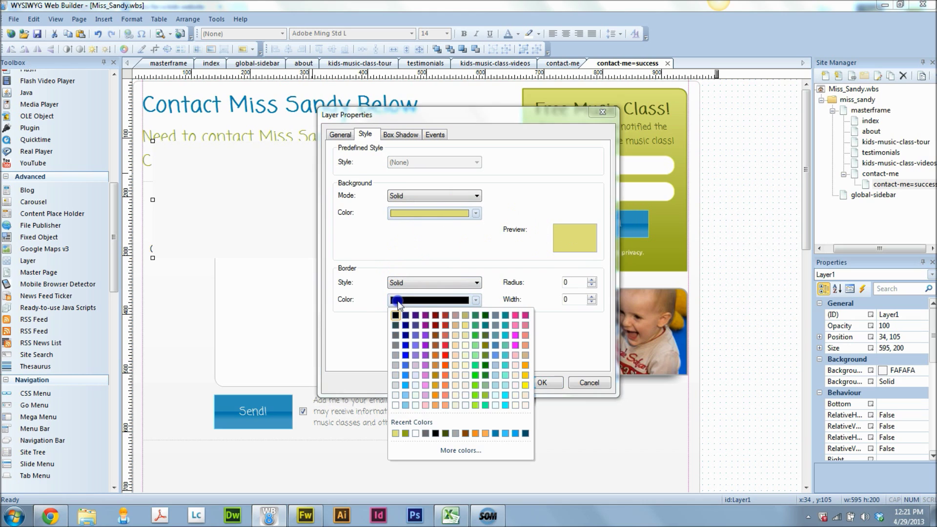
left_click(405, 433)
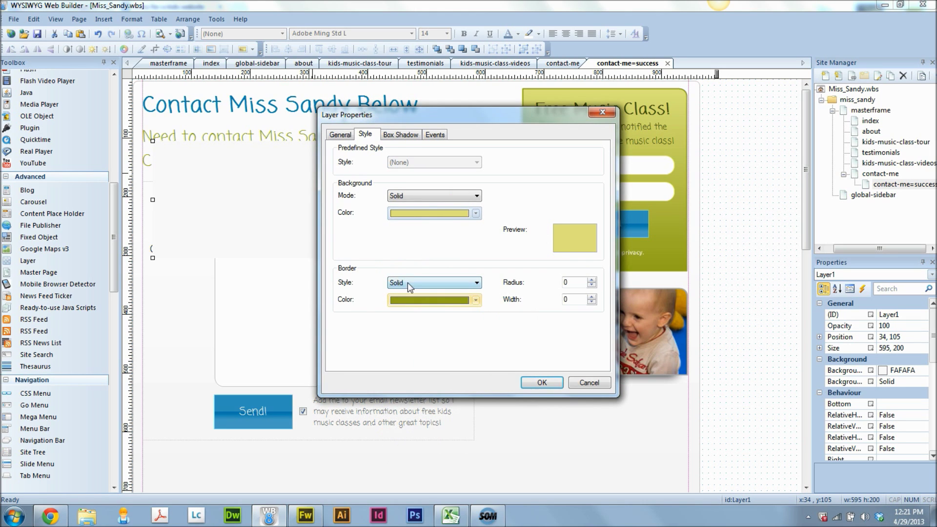
- Add a blur-25 dark box shadow and nudge the layer to 40, 96
left_click(397, 136)
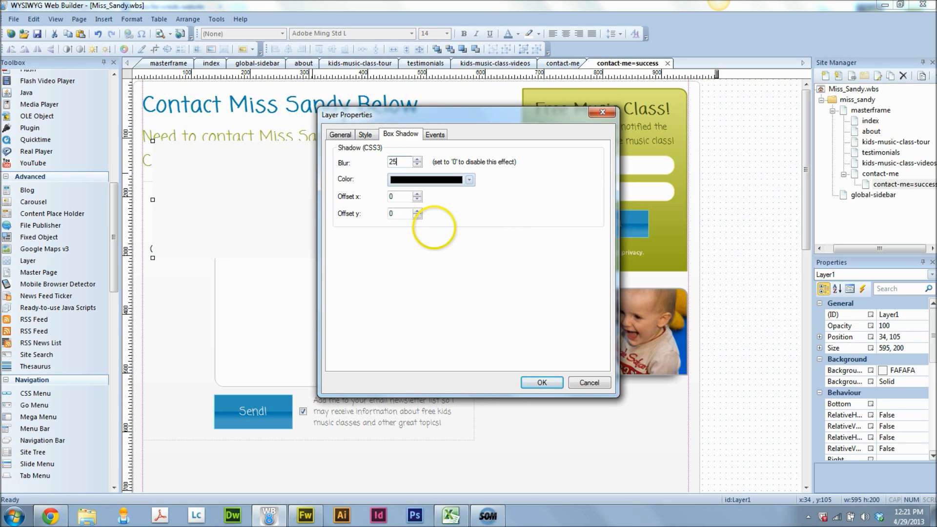
left_click(542, 384)
left_click_drag(355, 222, 358, 216)
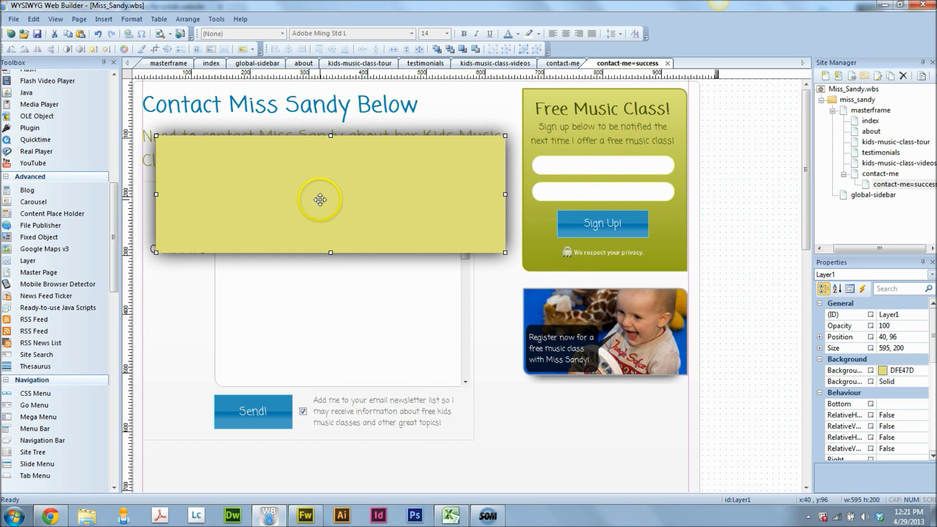
double_click(356, 209)
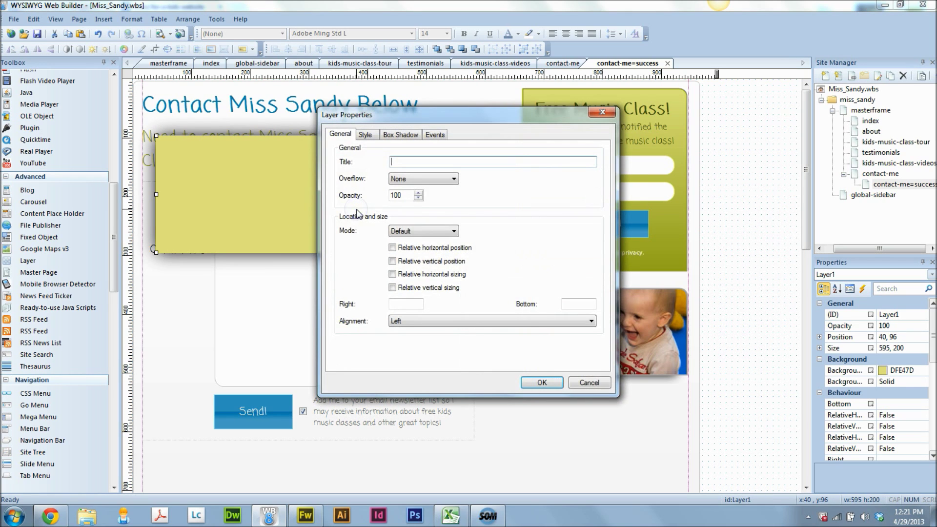
left_click(541, 382)
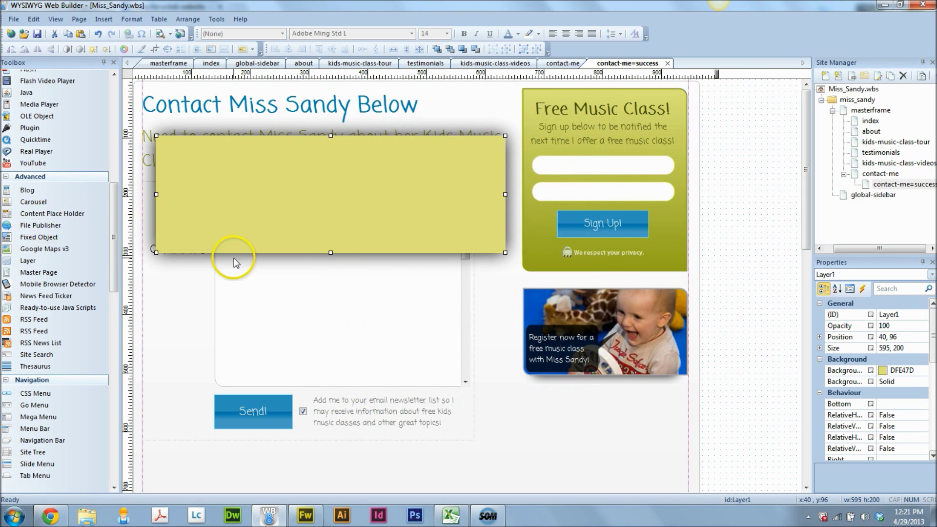
left_click(785, 228)
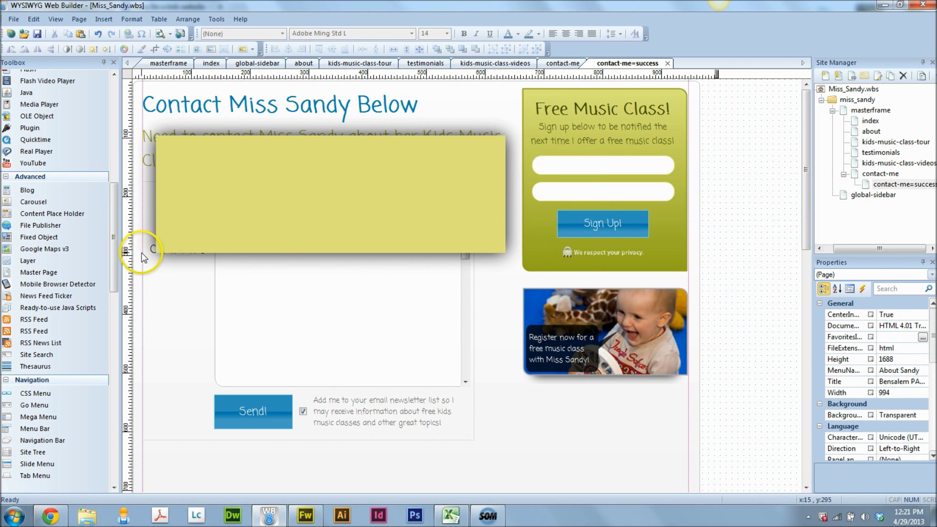
- Add a text box at the layer's top-left and widen it across the layer
left_click_drag(115, 261, 110, 150)
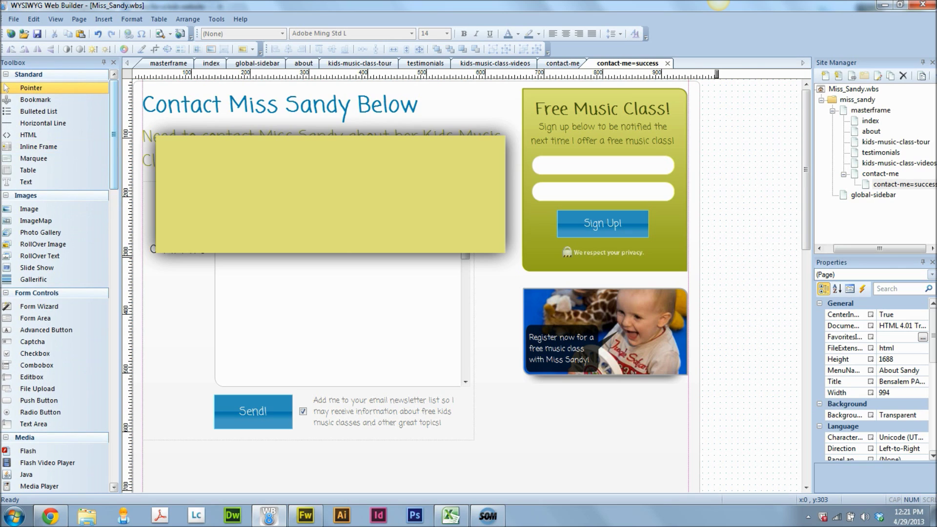
left_click_drag(13, 182, 27, 181)
left_click_drag(183, 168, 211, 149)
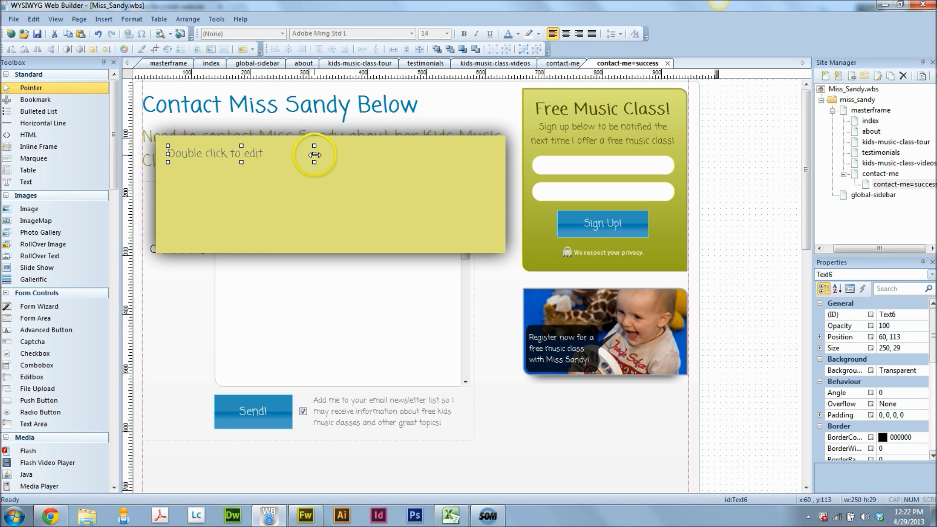
left_click_drag(314, 154, 492, 156)
- Replace the placeholder with 'Thank You!' and a note promising a reply as soon as possible
double_click(468, 154)
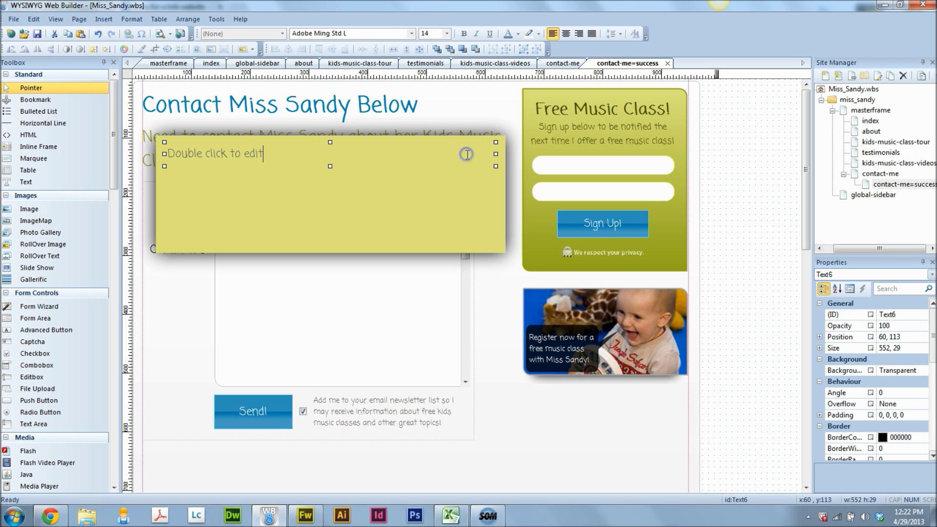
left_click(282, 161)
key("ctrl+a")
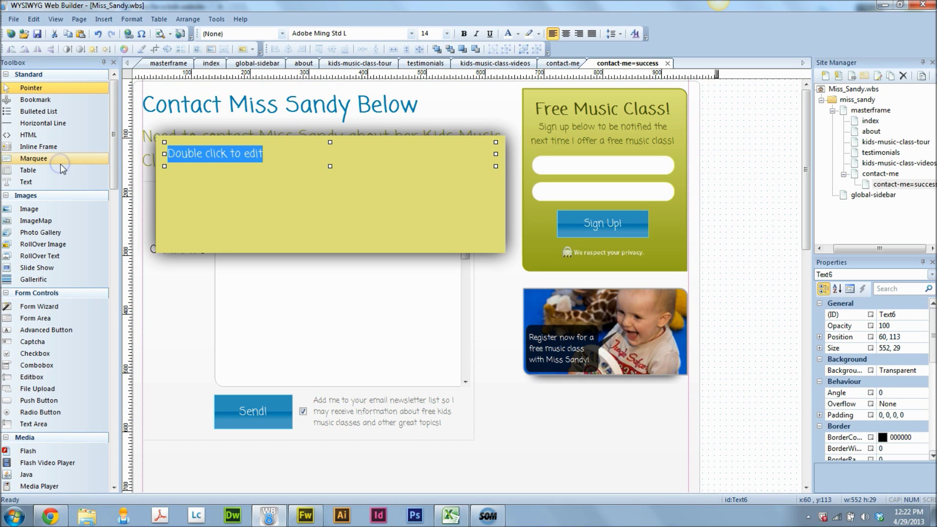
type("Thank You!")
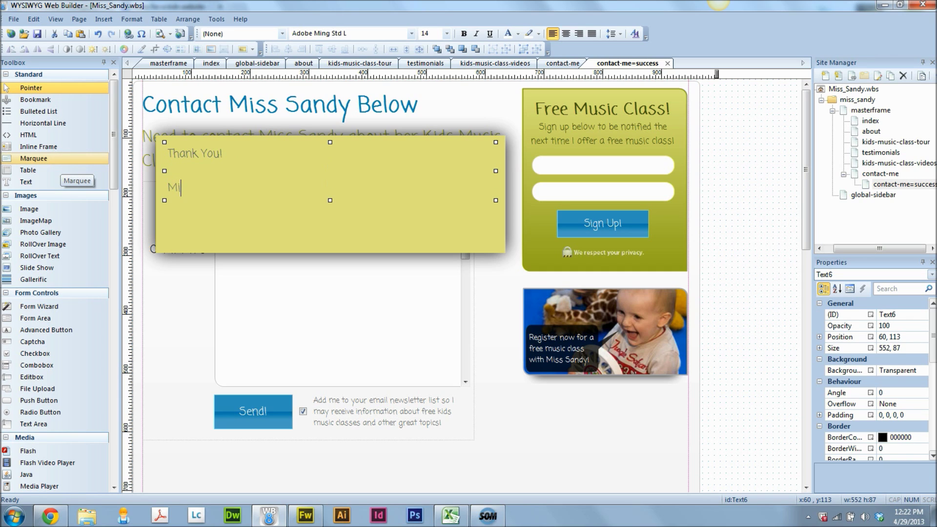
type("ndy")
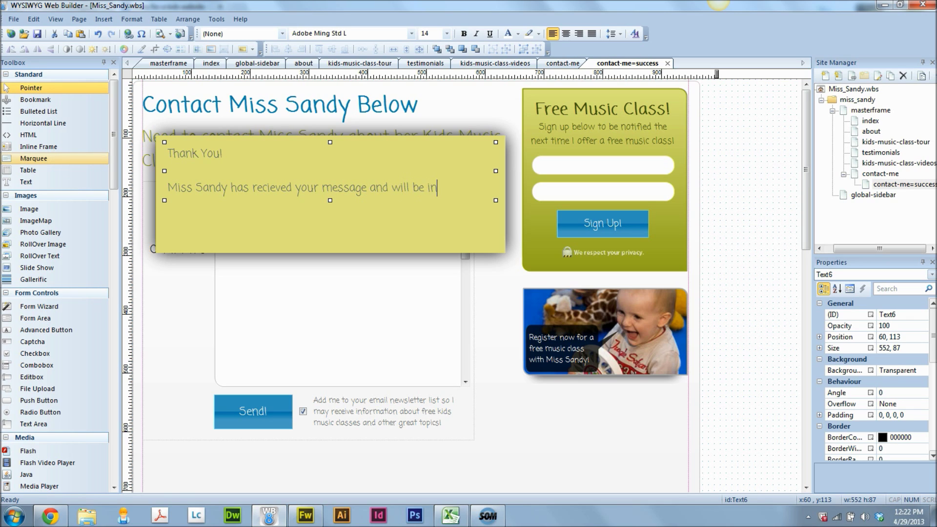
type("with you ass soon")
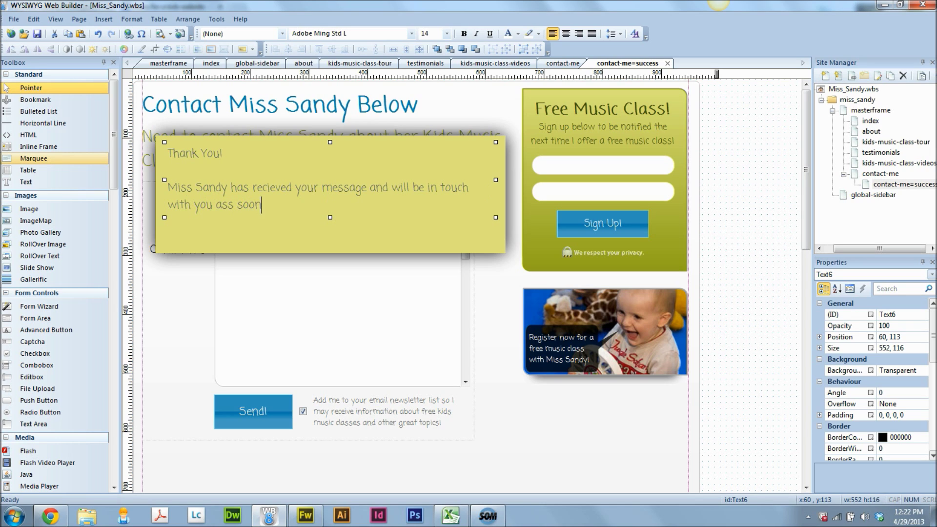
type(" as possible!")
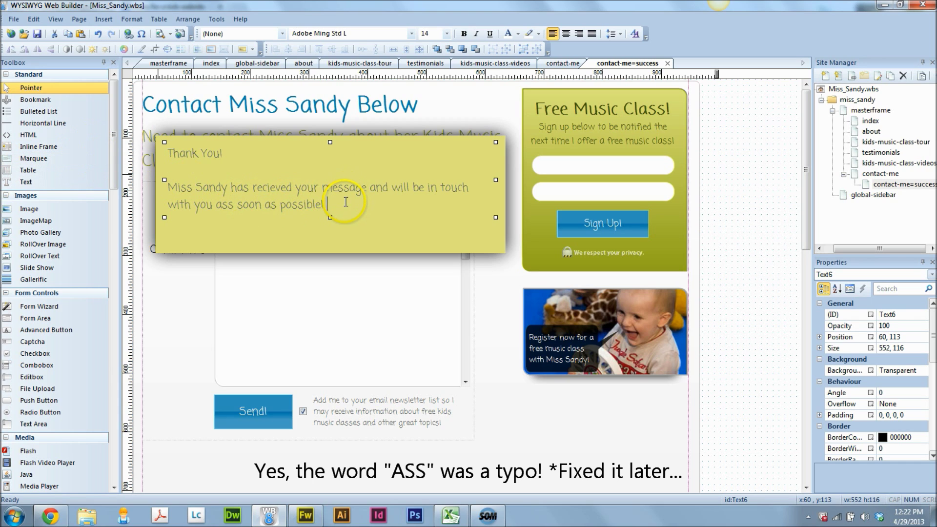
left_click_drag(346, 202, 181, 153)
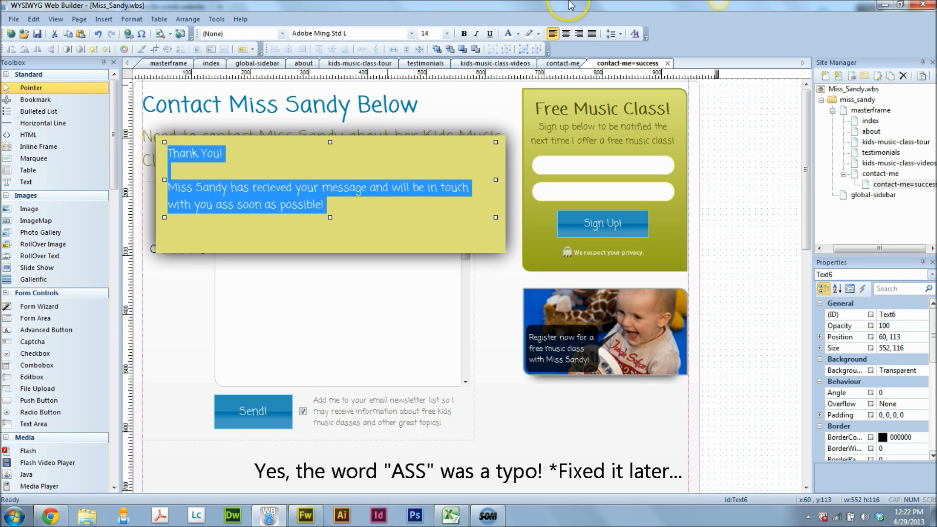
- Centre the text, set the 'Thank You!' heading to size 28, and delete the blank line
left_click(565, 33)
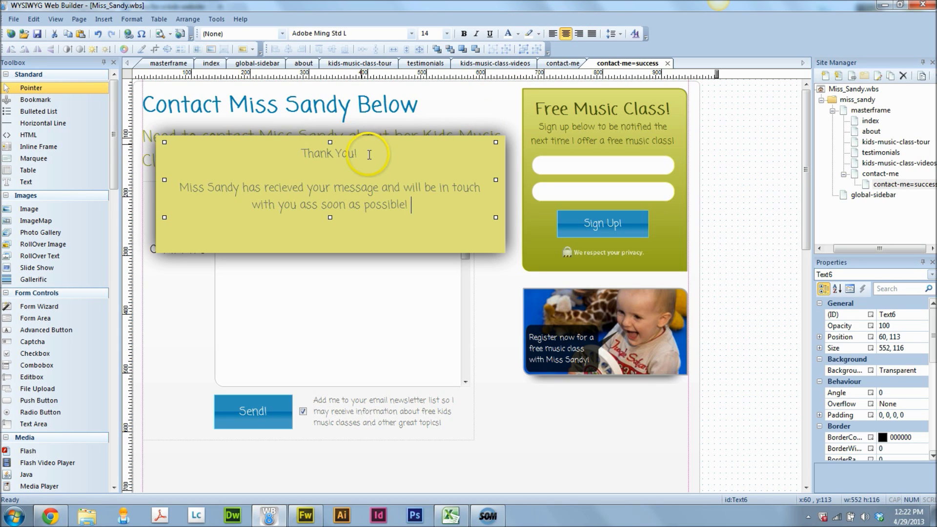
left_click_drag(361, 153, 244, 153)
left_click(447, 33)
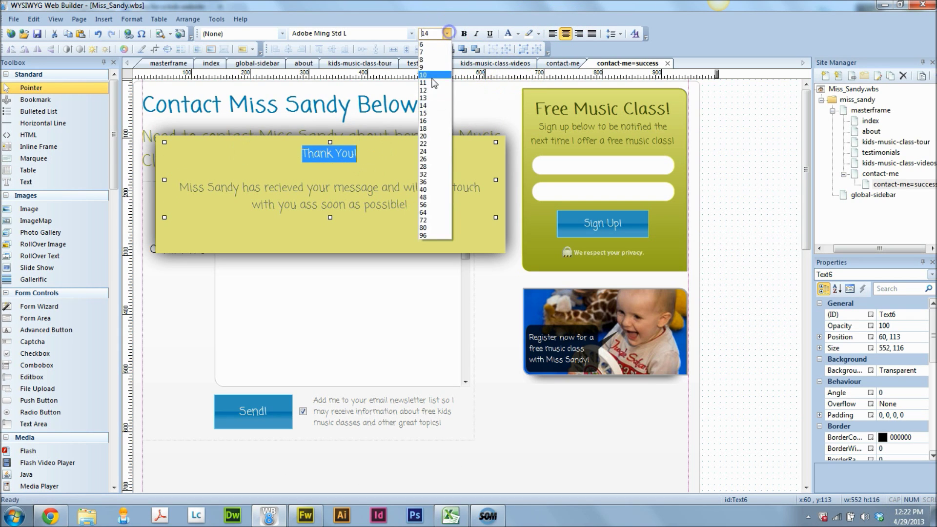
left_click(428, 168)
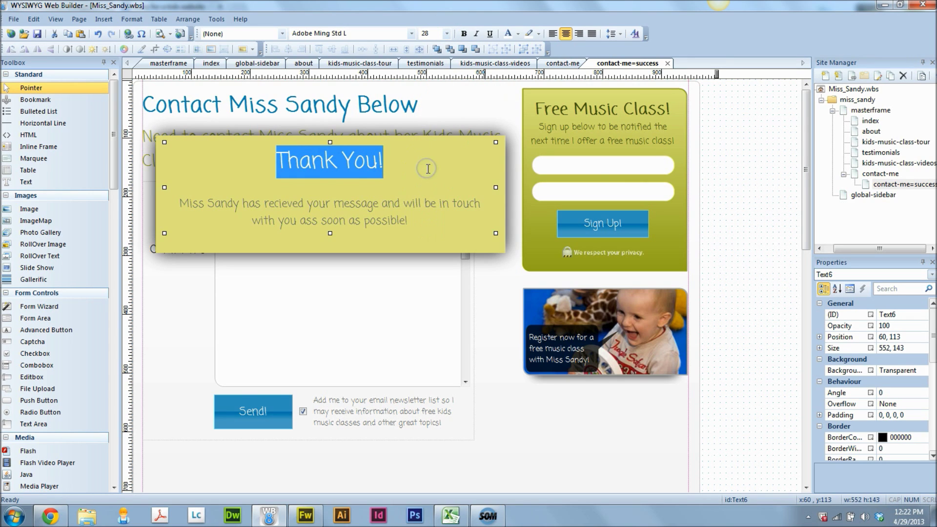
left_click(369, 191)
left_click(411, 188)
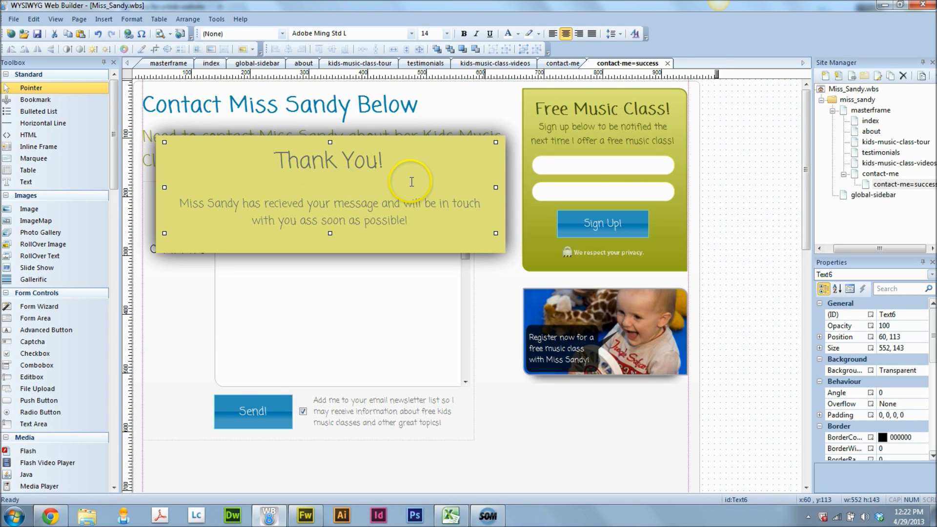
key("Delete")
- Recolour all the pop-up text dark olive
left_click_drag(409, 205, 227, 146)
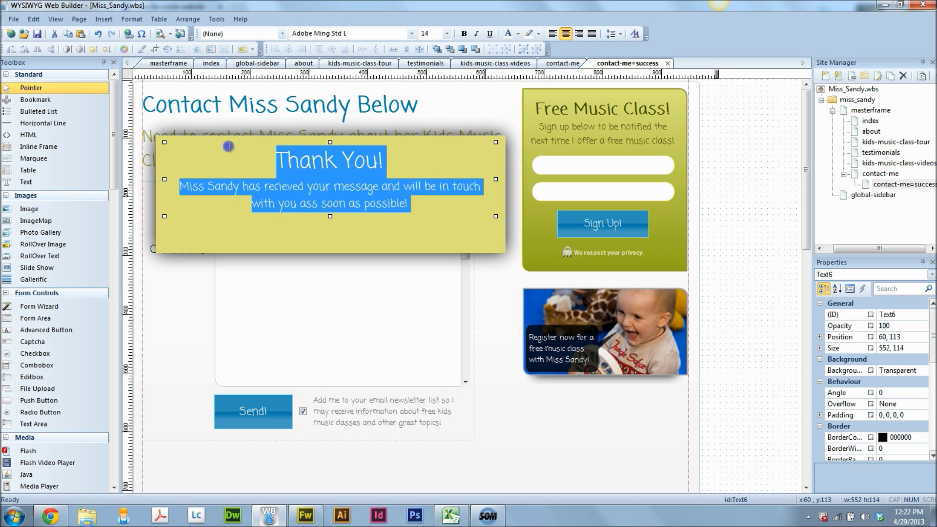
left_click(517, 34)
left_click(510, 185)
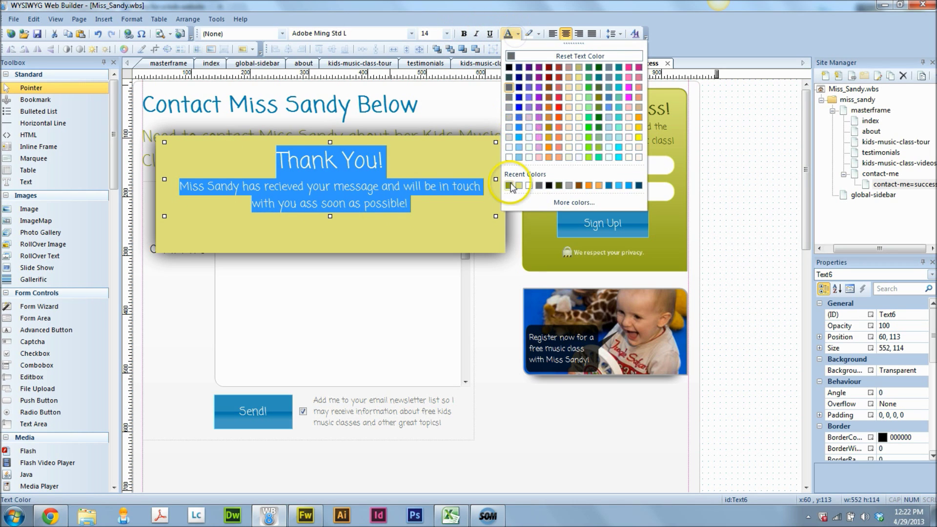
left_click(722, 215)
left_click(368, 168)
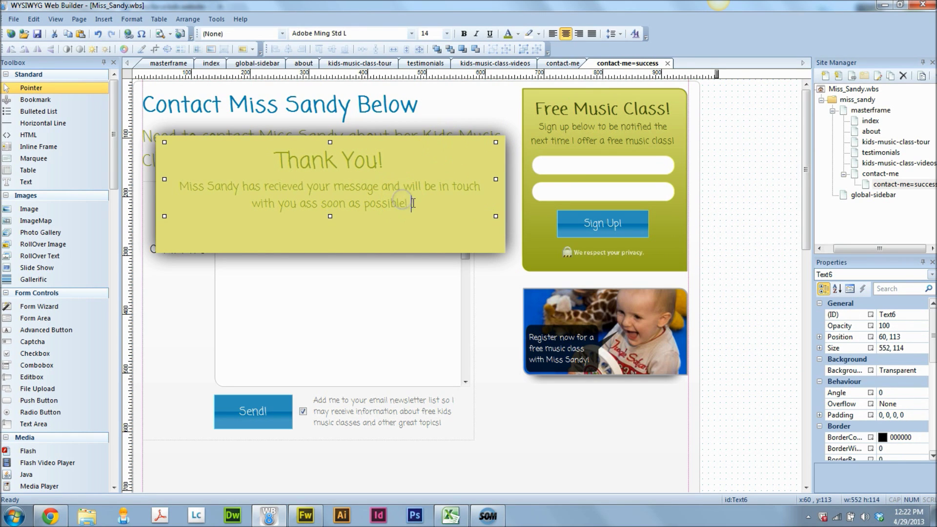
double_click(217, 152)
left_click(520, 33)
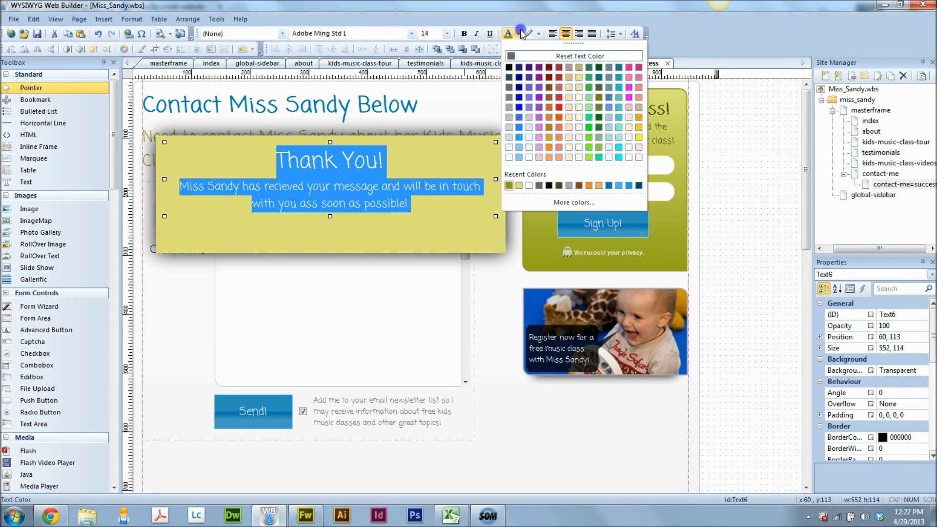
left_click(561, 187)
left_click(741, 185)
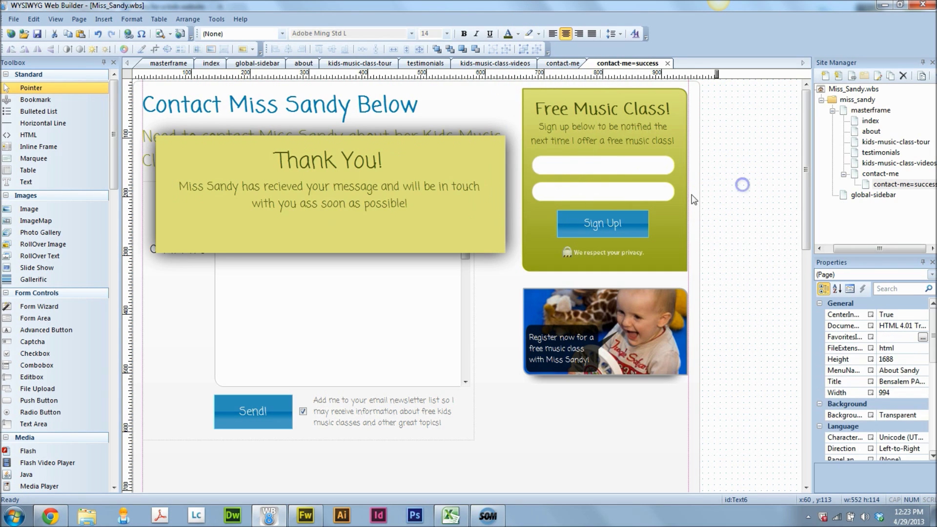
- Move the text box about 20 px down to position 60, 132
left_click(399, 164)
left_click(345, 161)
left_click_drag(339, 161, 340, 172)
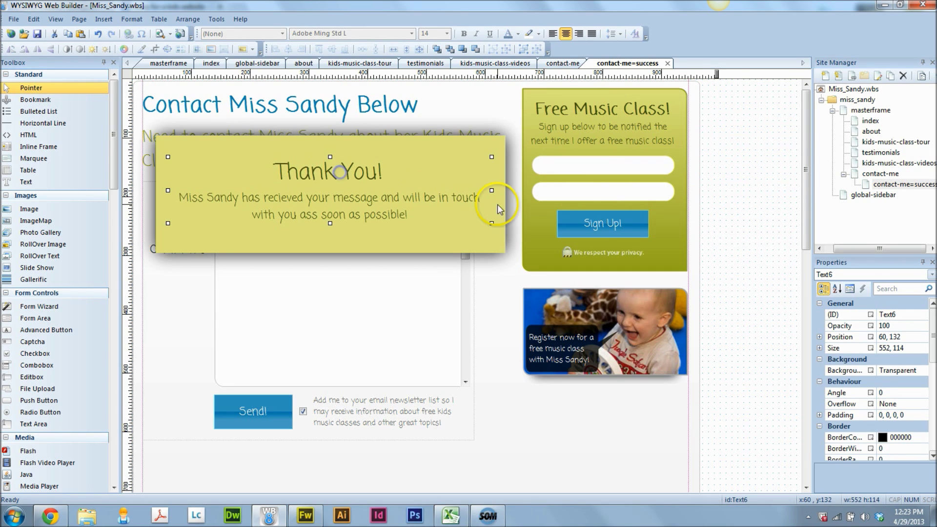
left_click(745, 184)
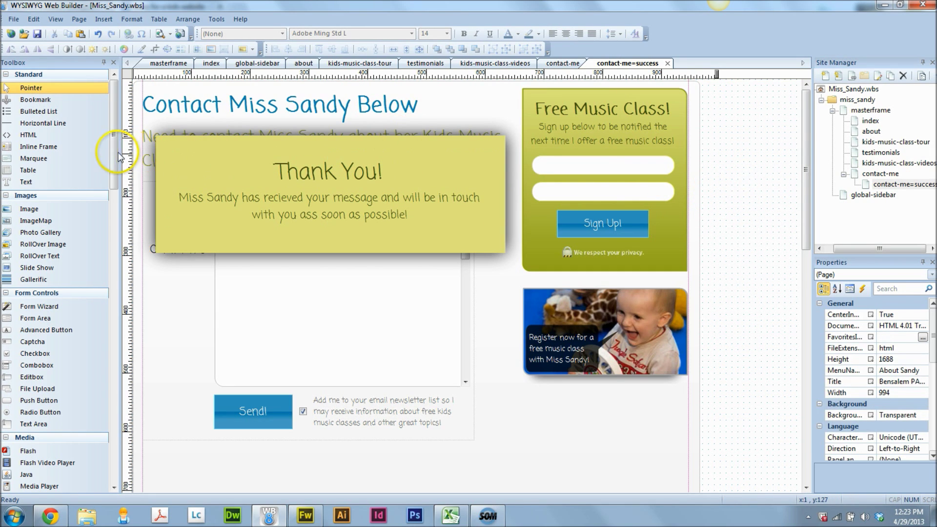
- Add a new shape below the form and set its type to X
left_click_drag(116, 152, 101, 351)
left_click_drag(34, 262, 519, 400)
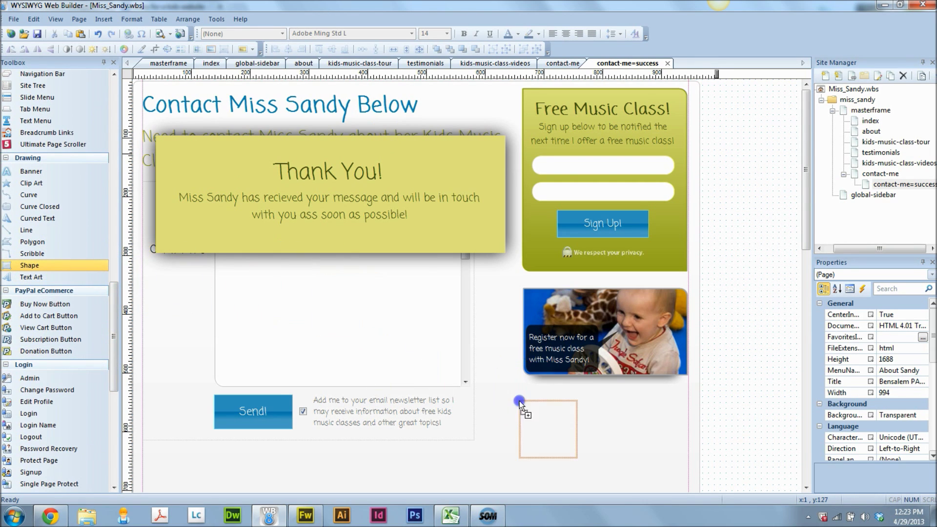
double_click(534, 405)
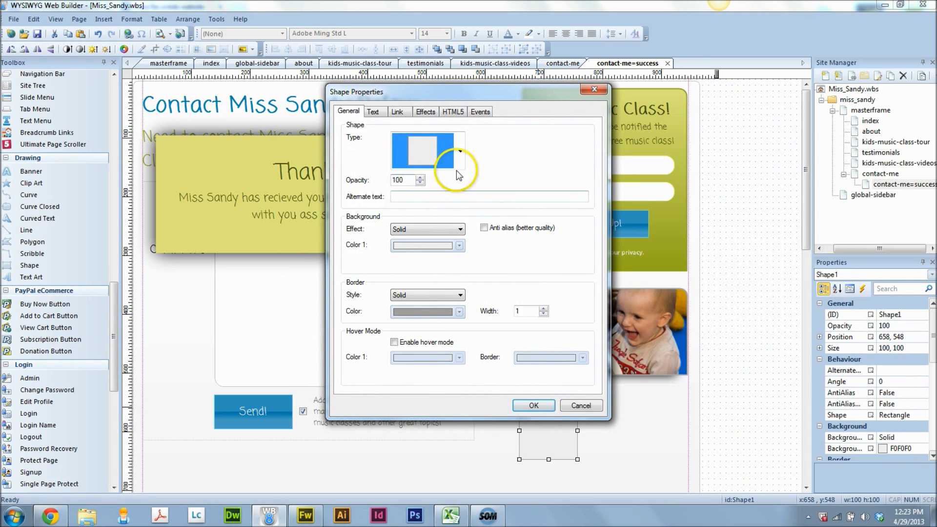
left_click(460, 160)
left_click_drag(463, 192, 462, 254)
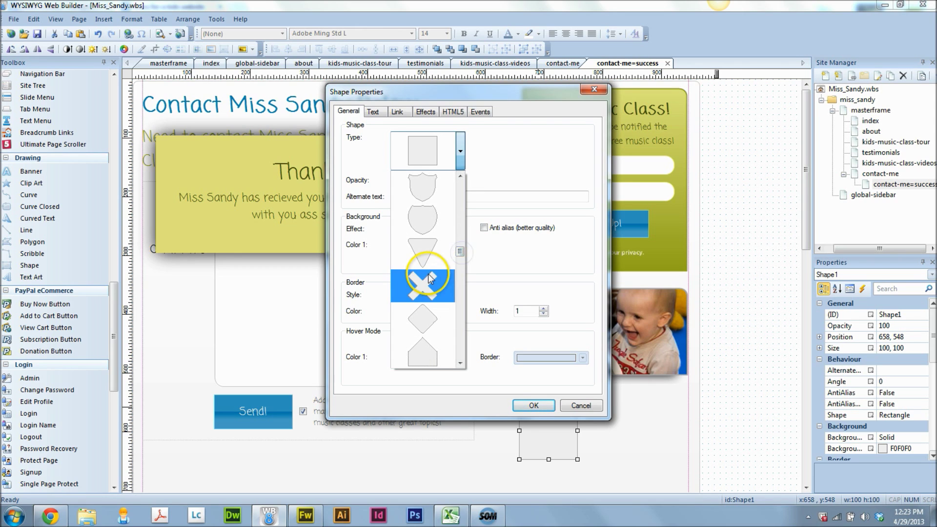
left_click(423, 286)
- Fill the X with white and give it a dark olive border
left_click(415, 245)
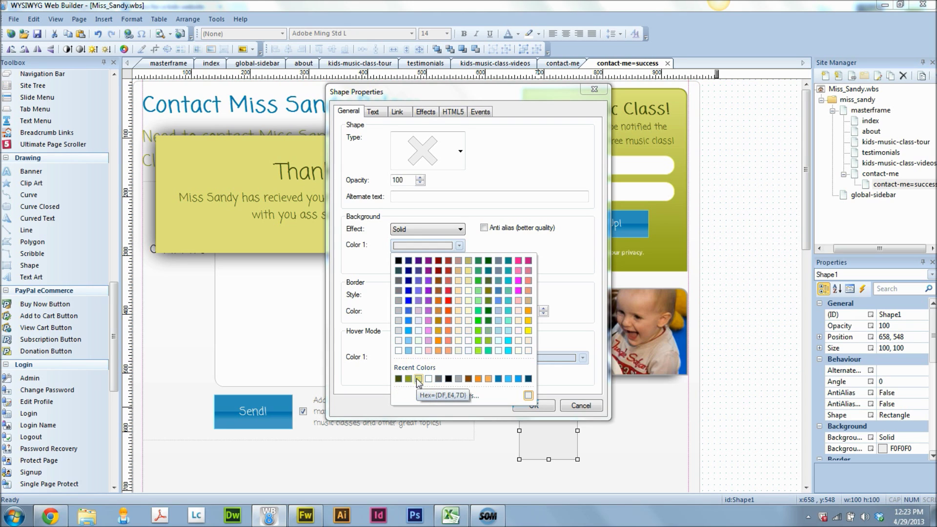
left_click(423, 355)
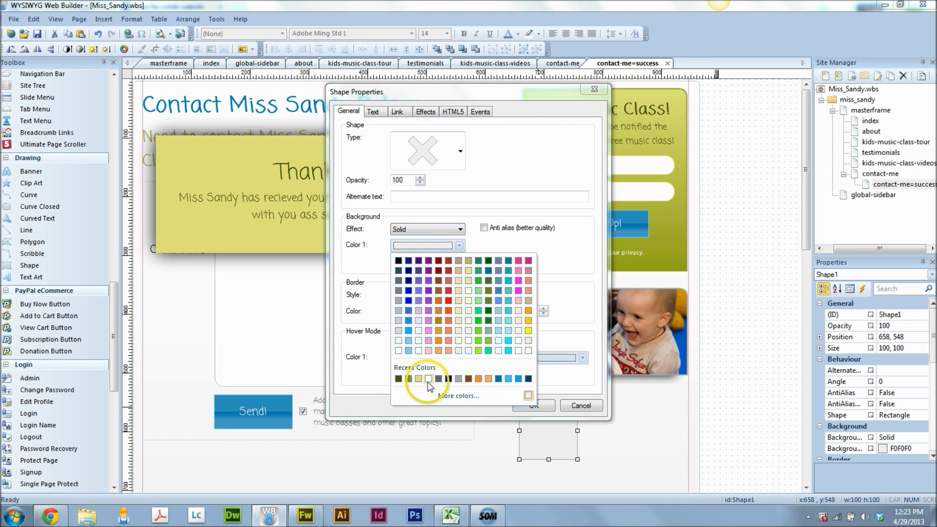
left_click(428, 380)
left_click(424, 312)
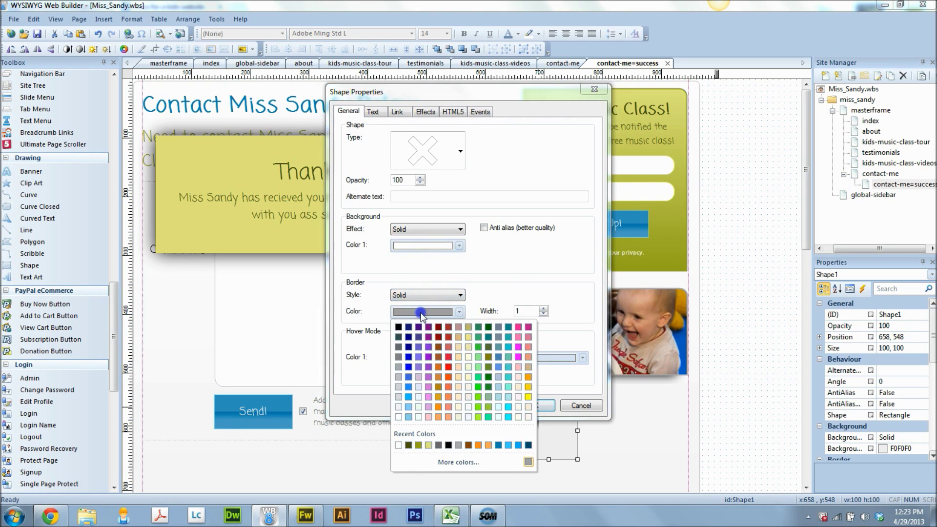
left_click(409, 445)
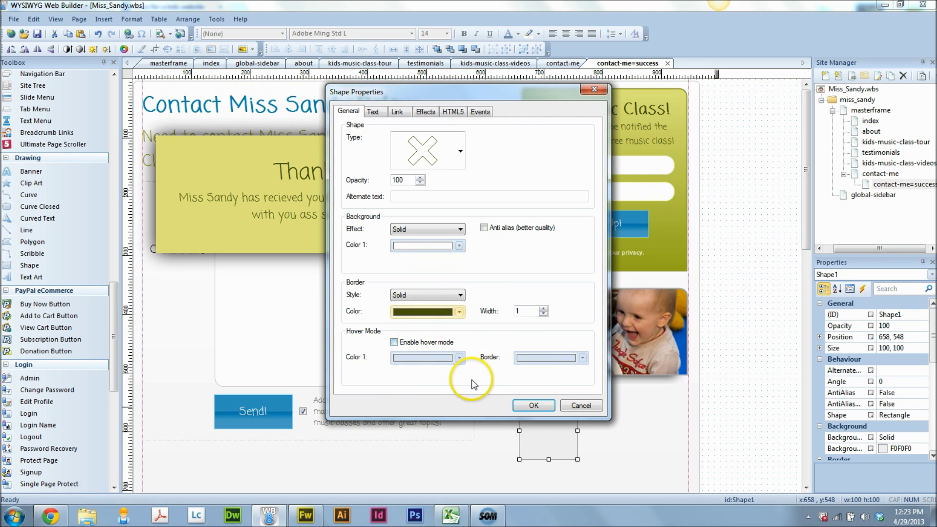
- Enable hover colours (olive fill, dark olive border) and turn on anti-aliasing for the X
left_click(406, 342)
left_click(433, 358)
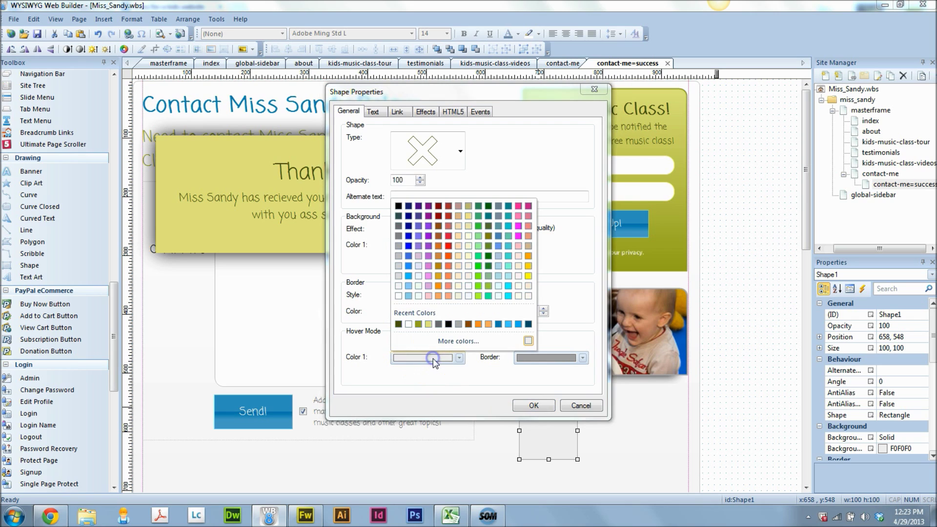
left_click(418, 324)
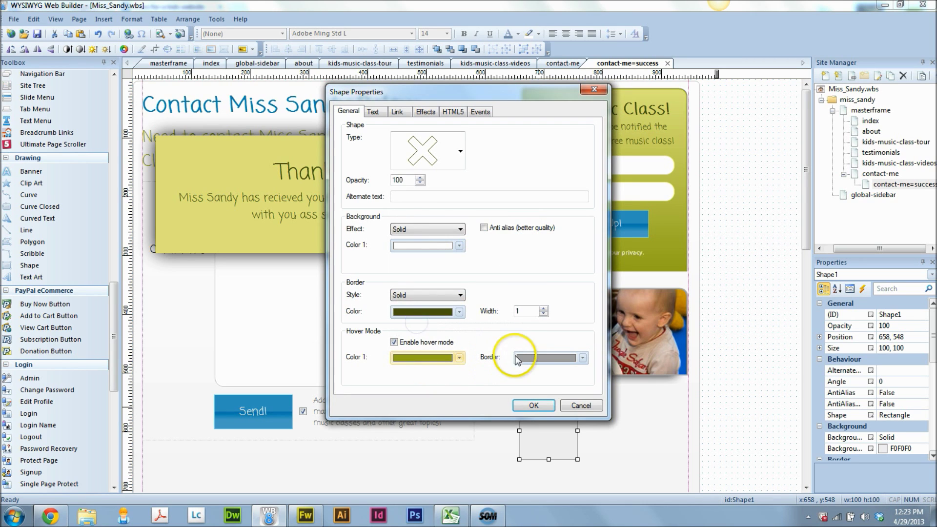
left_click(517, 359)
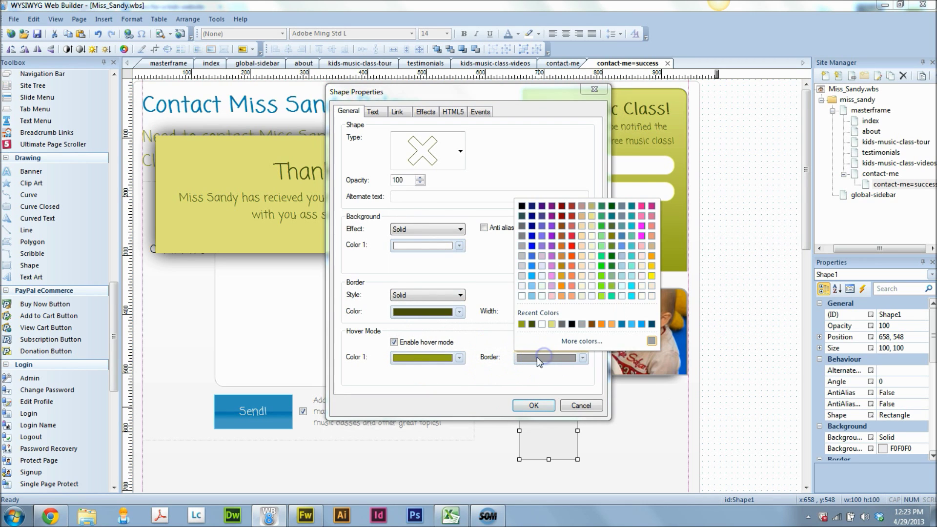
left_click(531, 324)
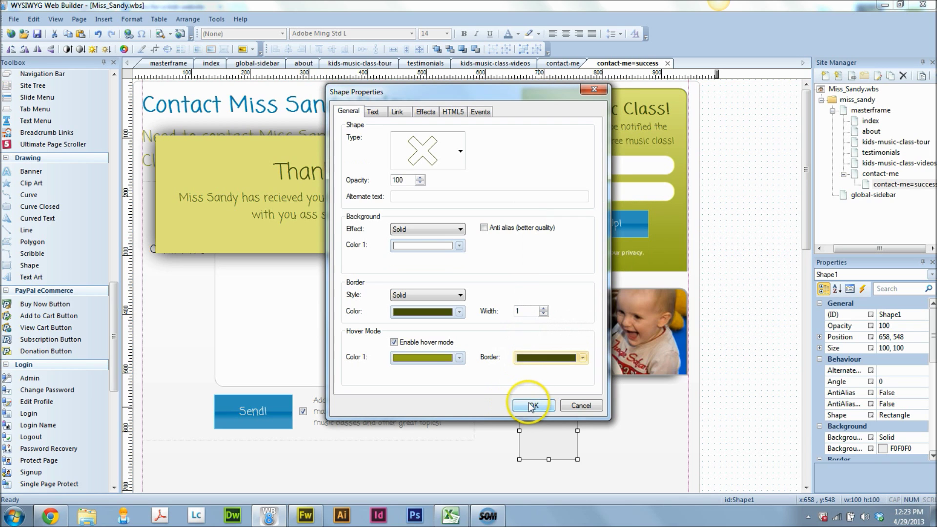
left_click(532, 406)
double_click(532, 430)
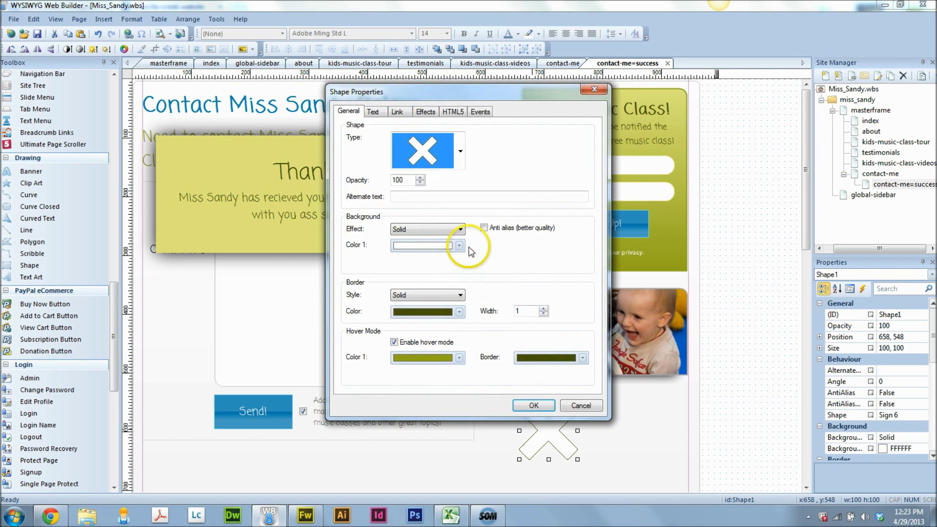
left_click(484, 228)
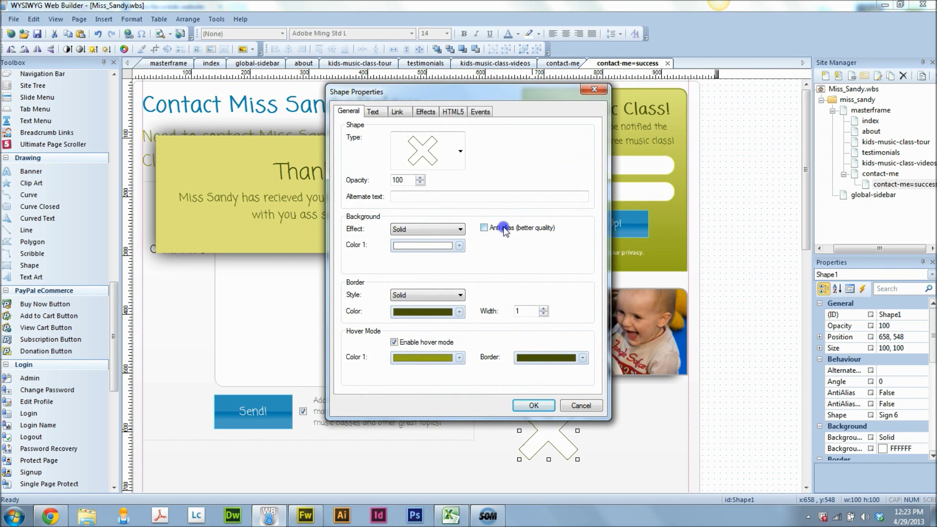
left_click(531, 405)
- Resize the X to 26 by 26 and move it to 600, 106 at the pop-up's top-right
left_click_drag(554, 454, 441, 193)
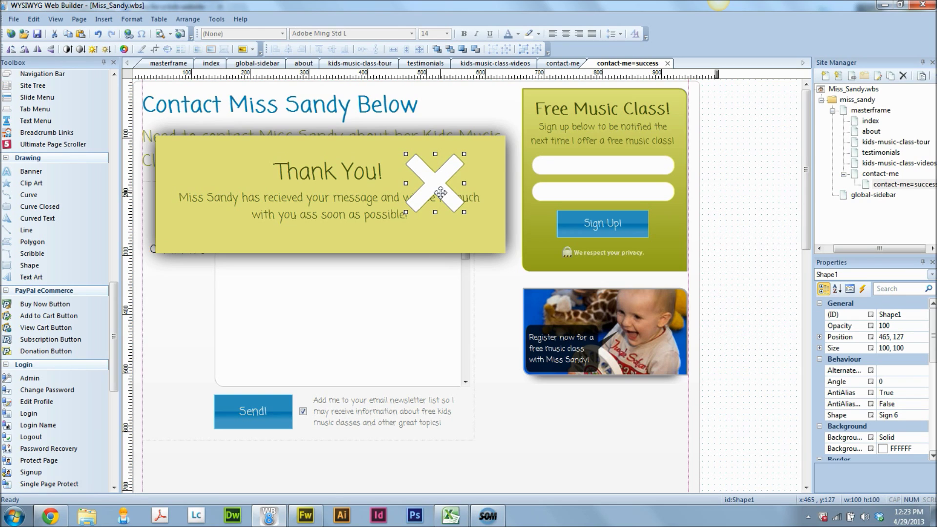
left_click(464, 214)
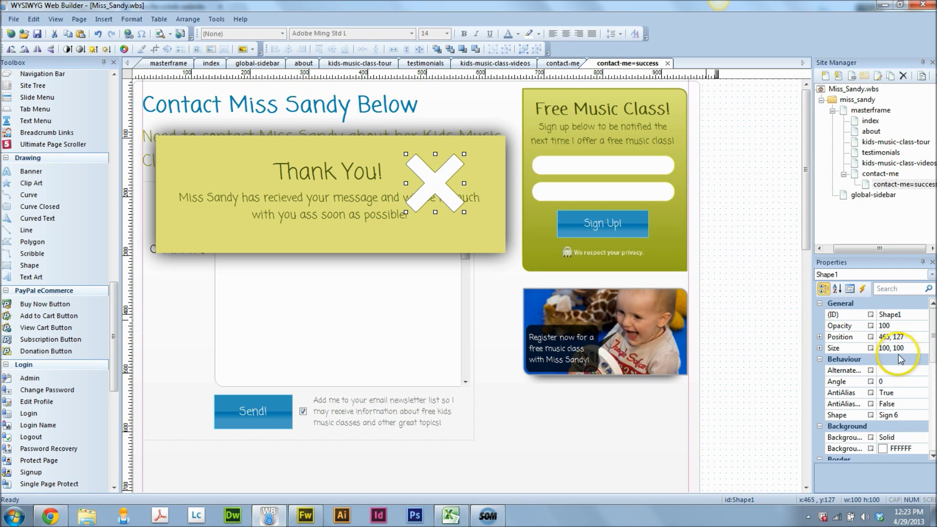
mouse_move(464, 213)
left_mouse_down()
mouse_move(439, 211)
mouse_move(430, 193)
mouse_move(451, 188)
mouse_move(466, 222)
mouse_move(425, 199)
mouse_move(472, 203)
left_mouse_up()
left_click(475, 206)
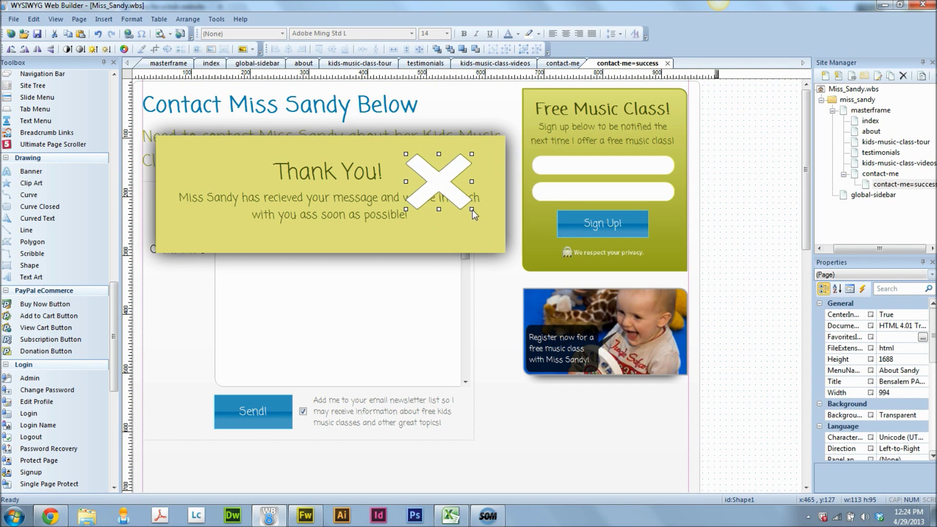
left_click(448, 202)
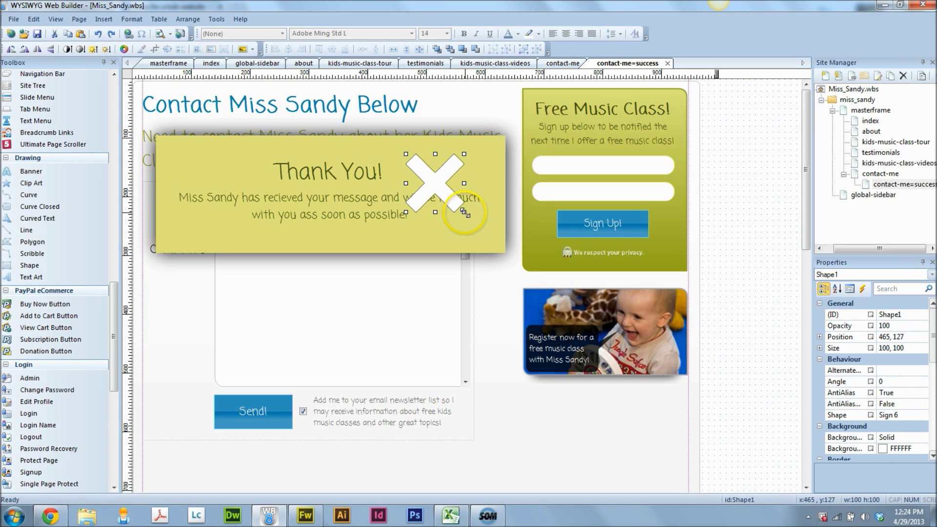
left_click_drag(464, 212, 491, 149)
left_click(742, 185)
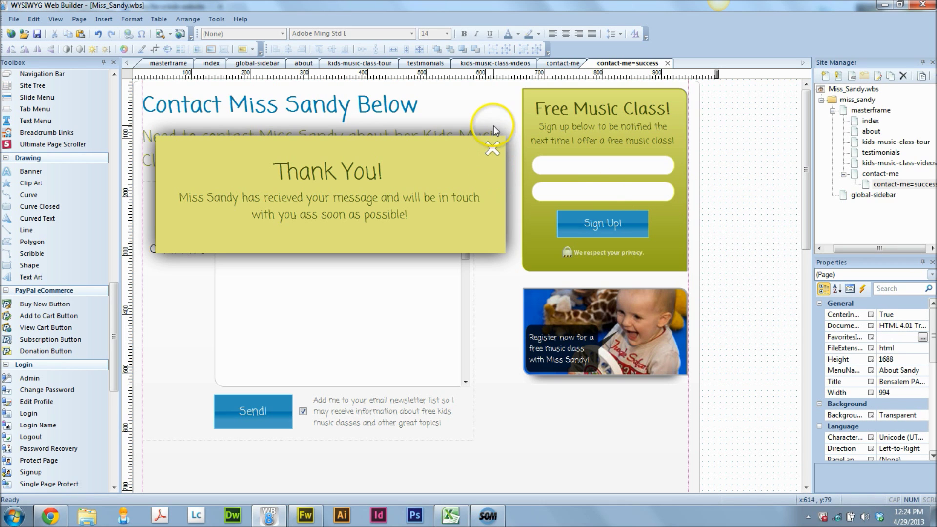
- Add an onclick event to the X with action Hide targeting Layer1
double_click(492, 149)
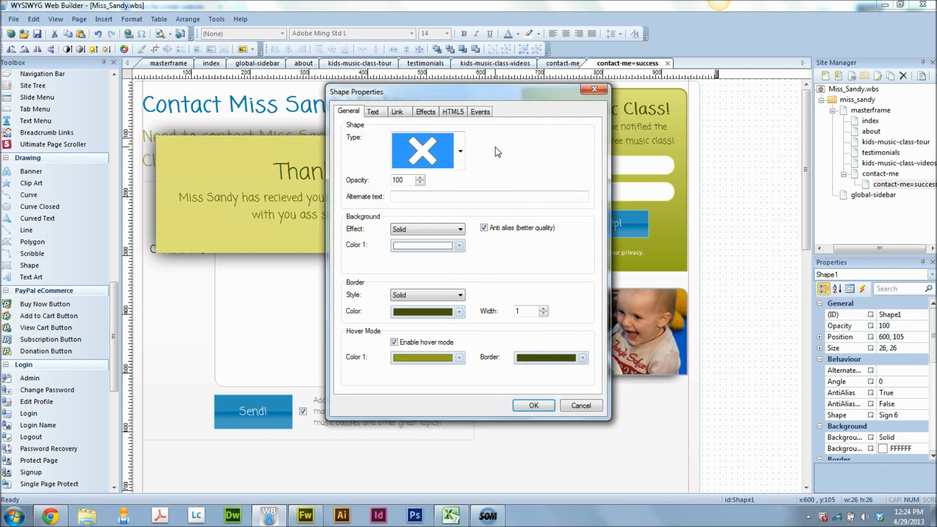
left_click(461, 132)
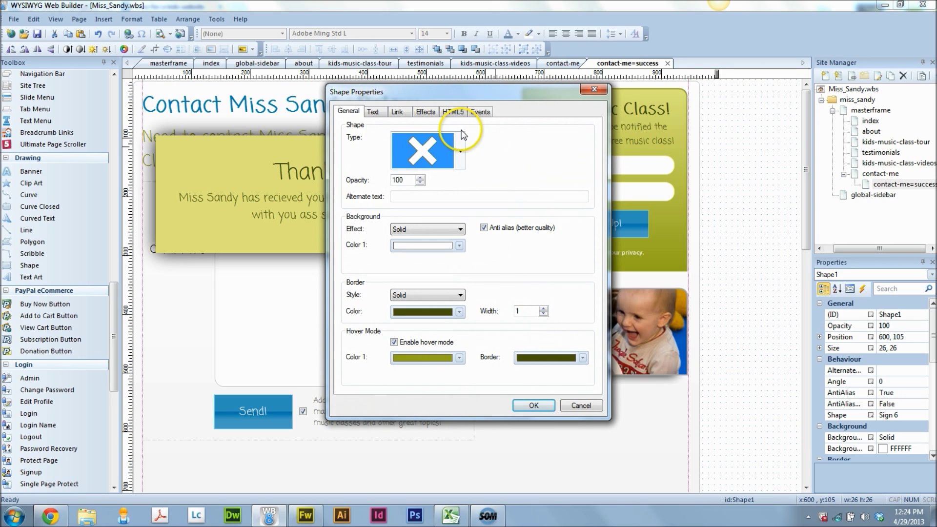
left_click(481, 112)
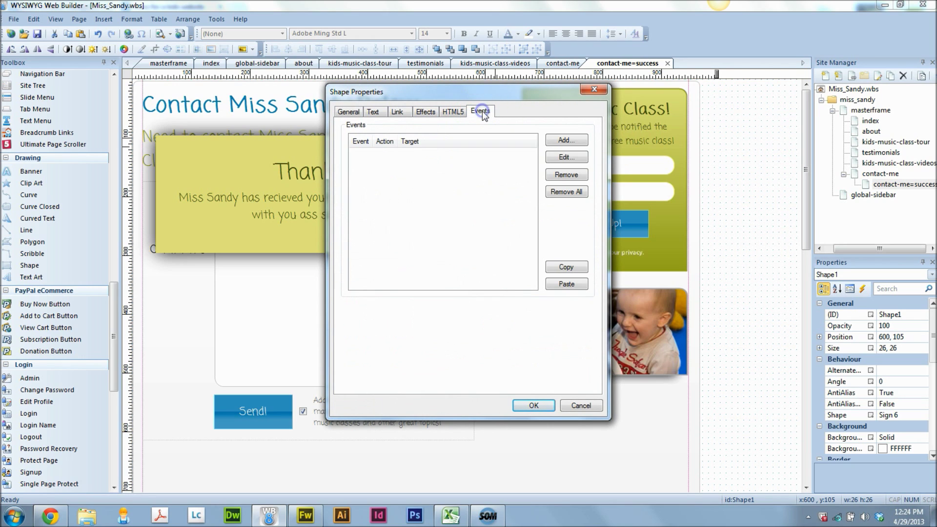
left_click(562, 140)
left_click(410, 214)
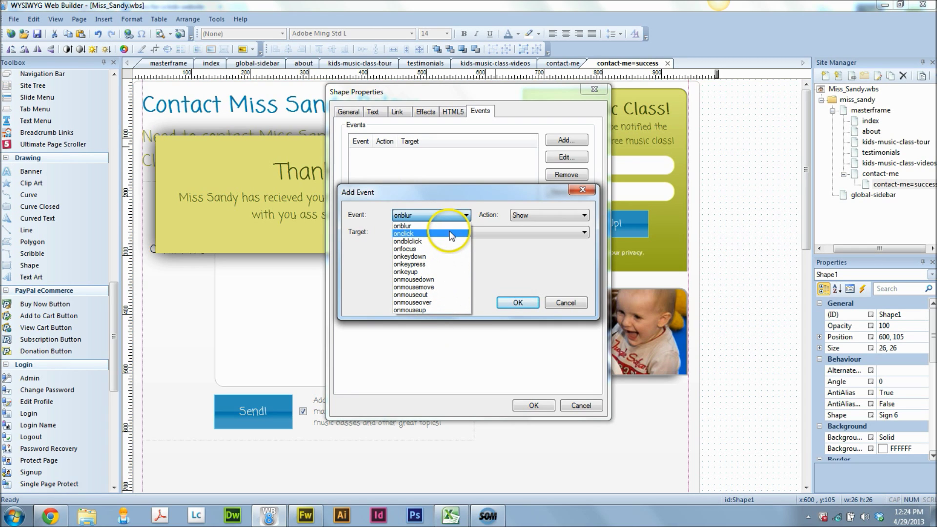
left_click(450, 233)
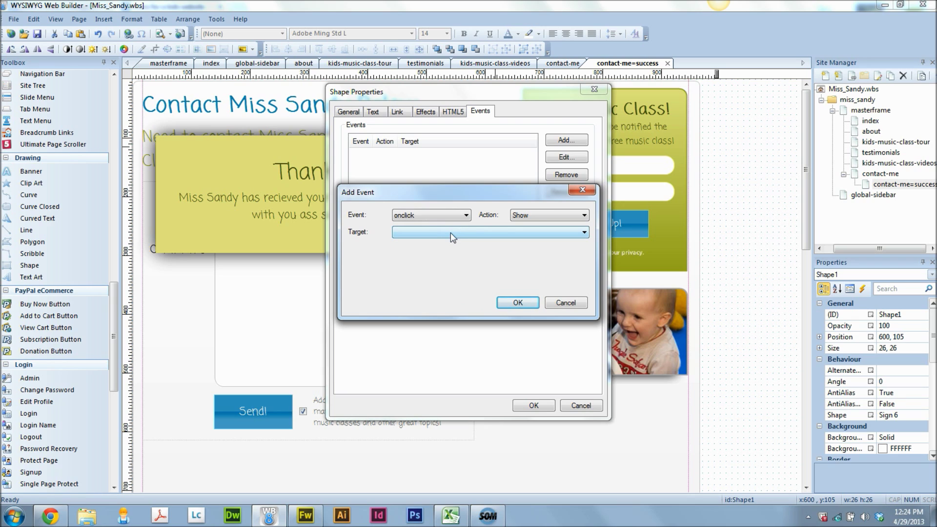
left_click(548, 215)
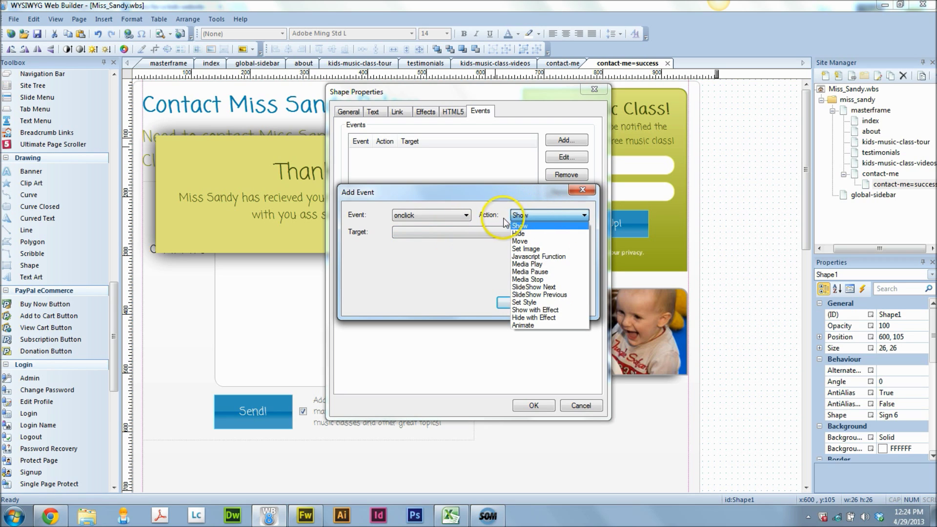
left_click(544, 233)
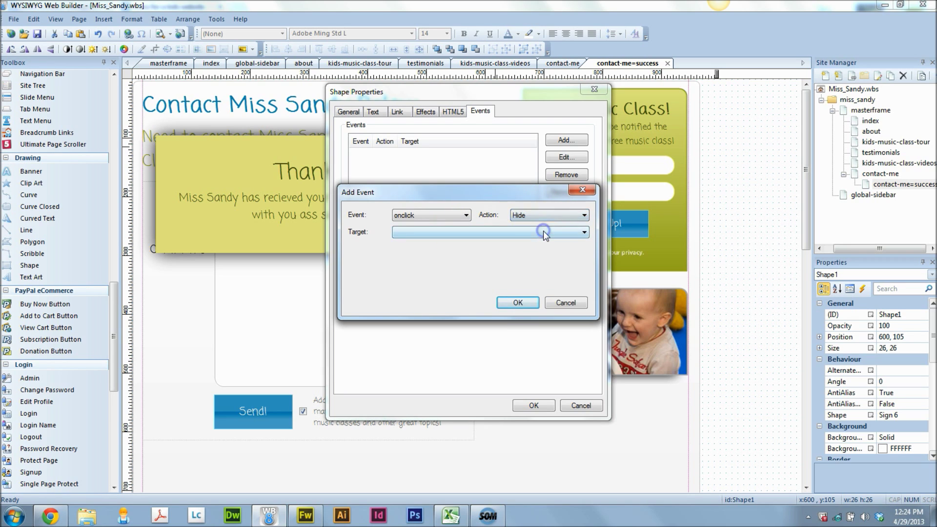
left_click(553, 215)
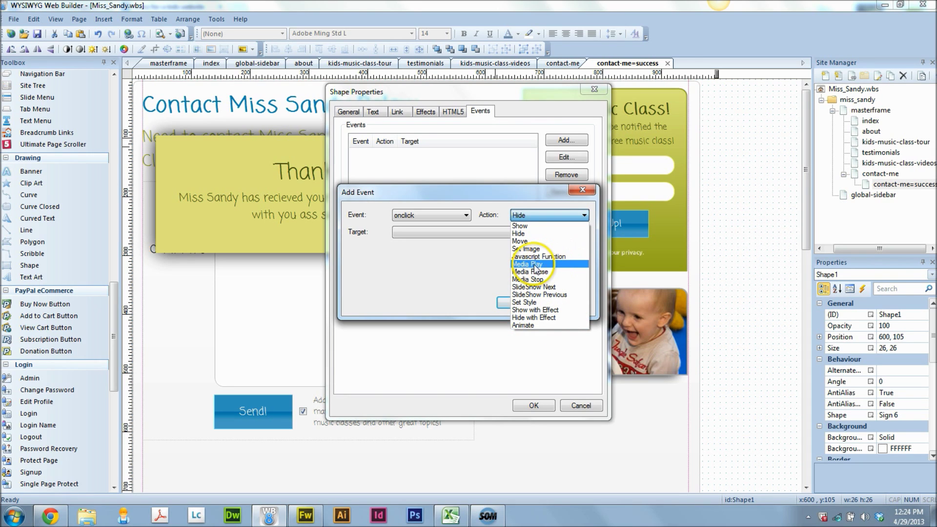
left_click(549, 234)
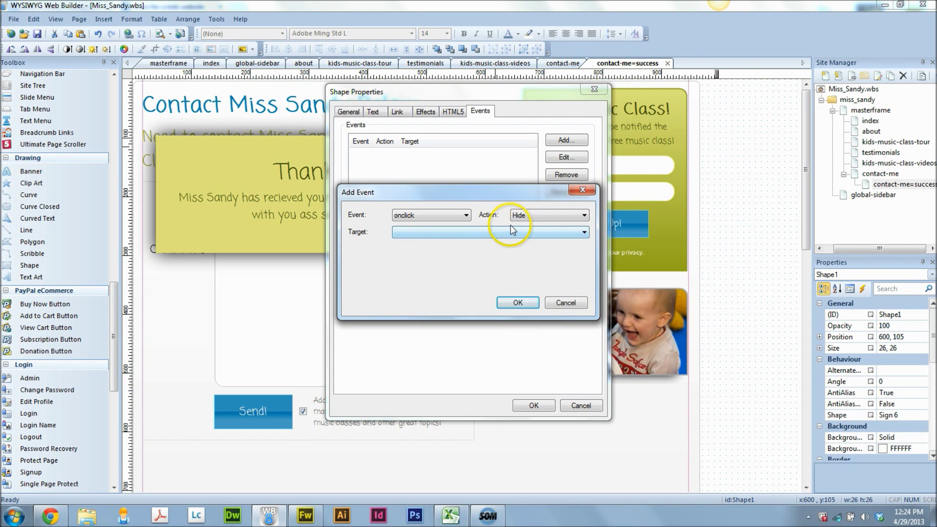
left_click(488, 232)
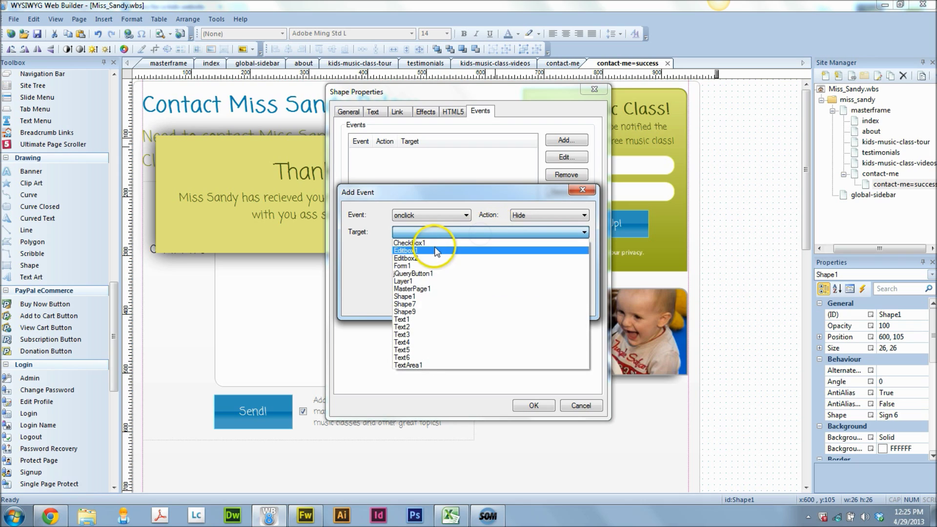
left_click(416, 282)
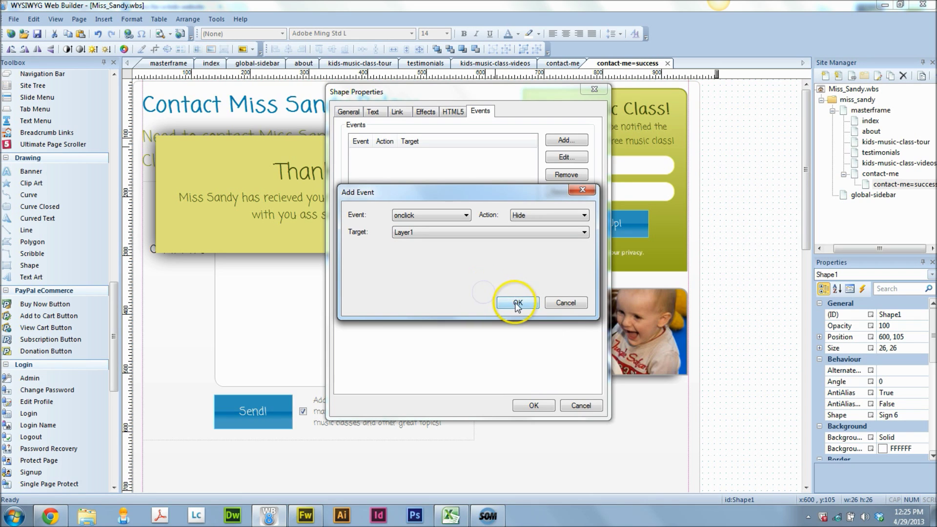
left_click(517, 304)
- Change the onclick action to Hide with Effect using Fade, length 500 and linear easing
left_click(408, 153)
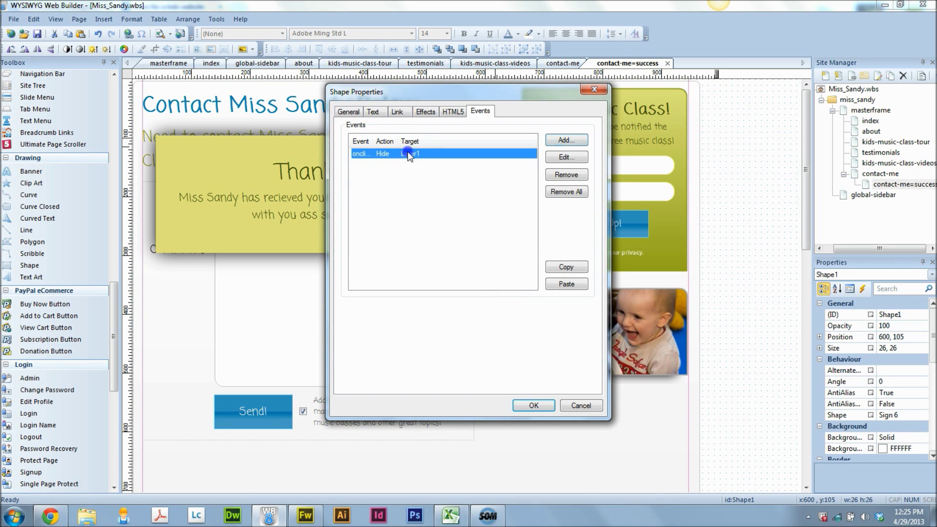
double_click(407, 153)
left_click(470, 233)
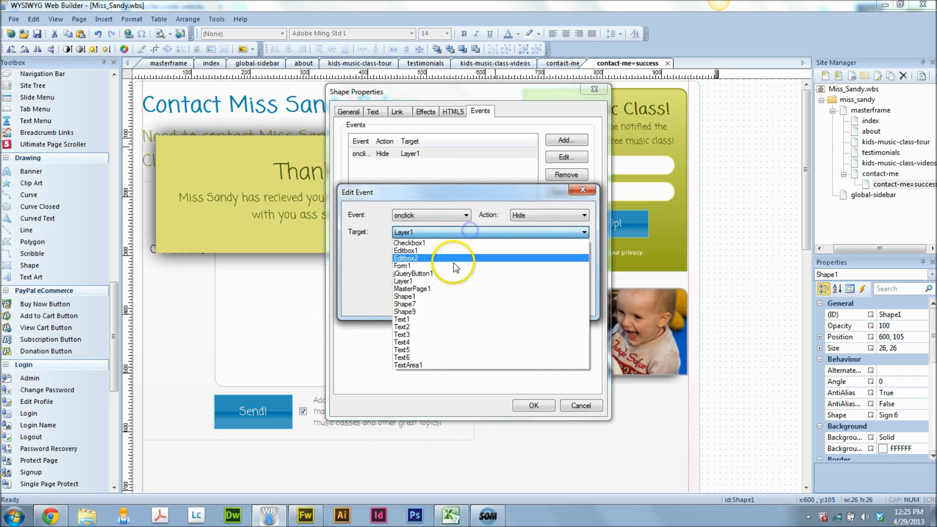
left_click(445, 262)
left_click(568, 215)
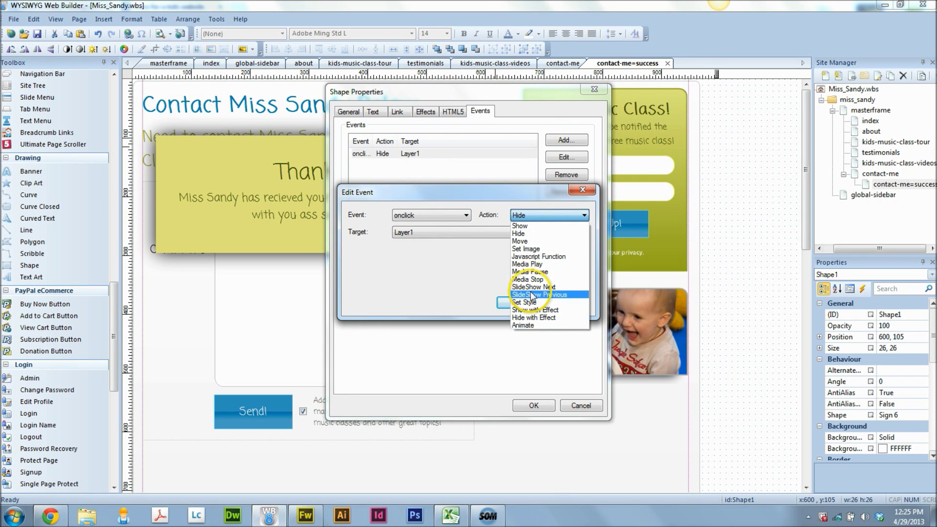
left_click(551, 317)
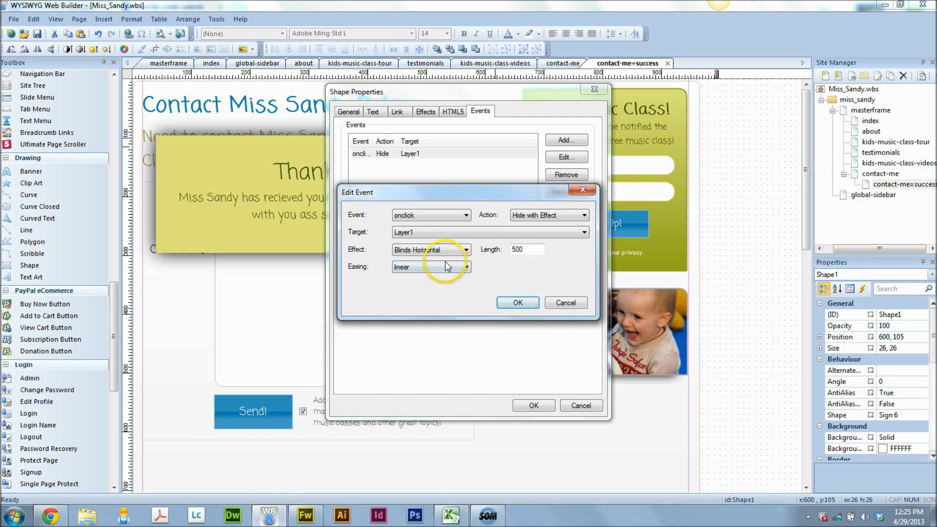
left_click(428, 250)
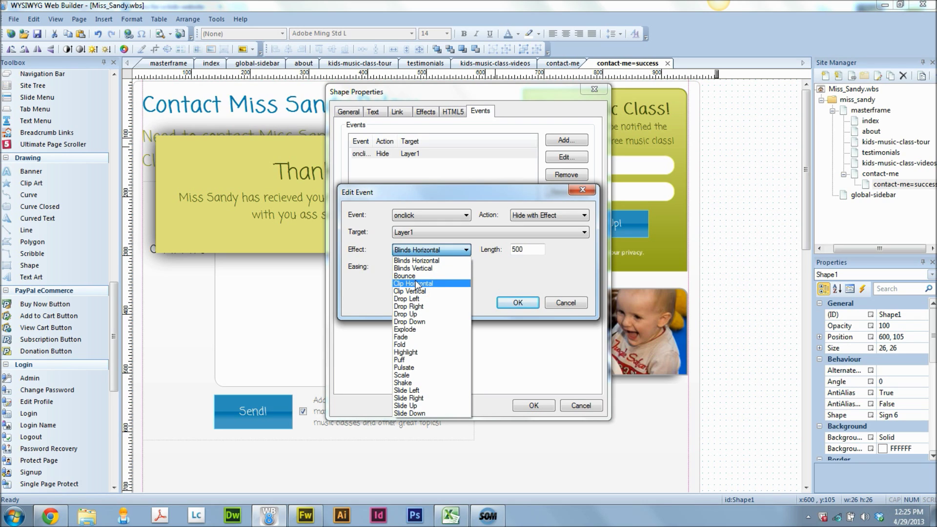
left_click(421, 347)
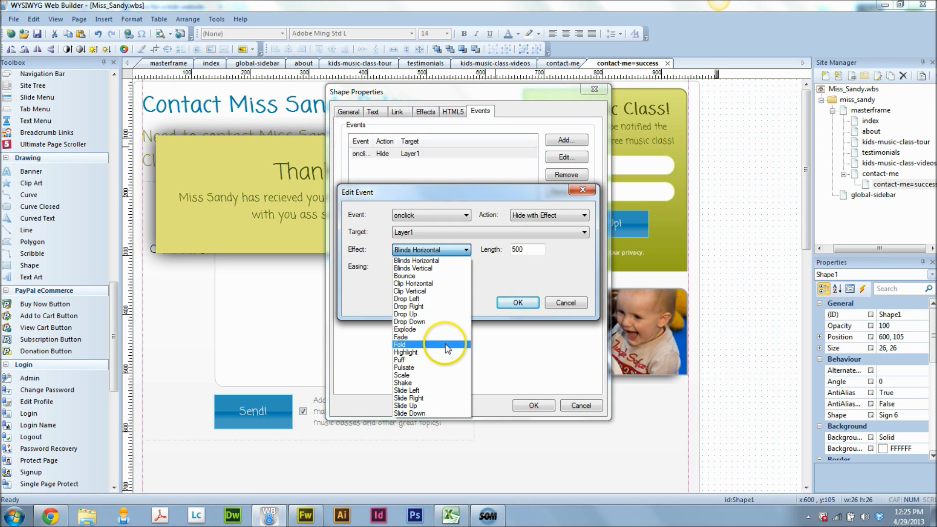
left_click(442, 337)
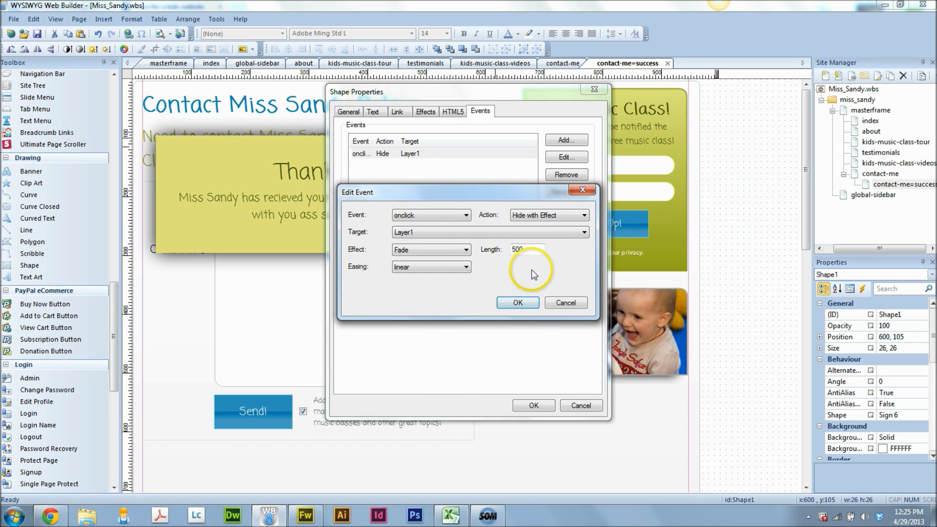
left_click(510, 300)
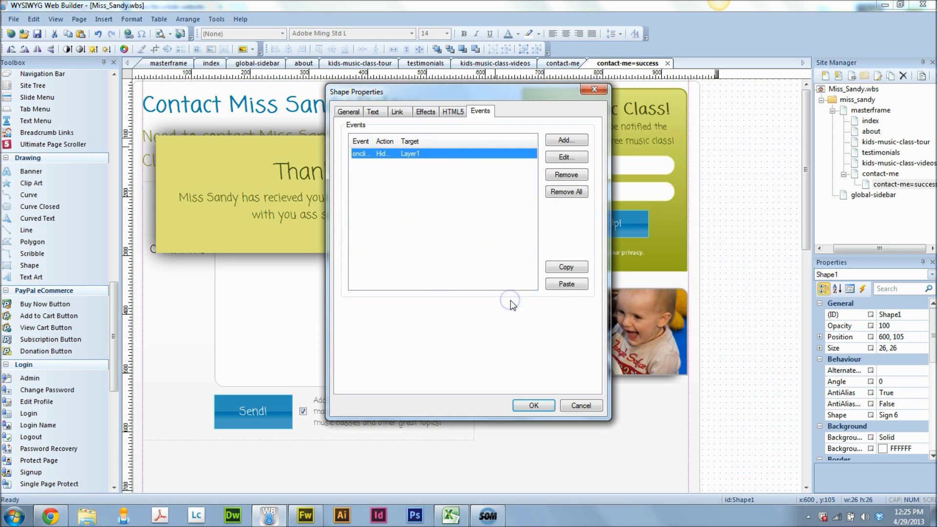
left_click(533, 406)
- Preview the contact-me=success page in Google Chrome with the Thank You pop-up showing
left_click(701, 373)
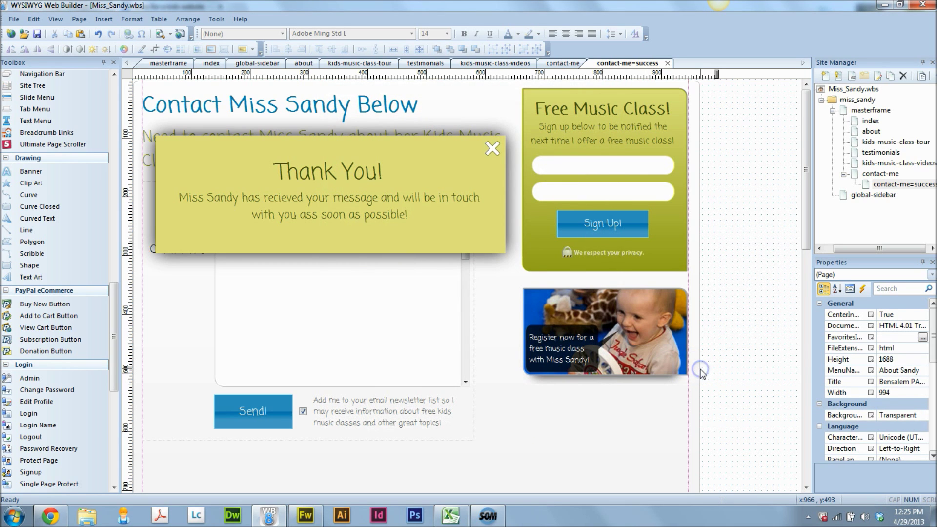
left_click(159, 33)
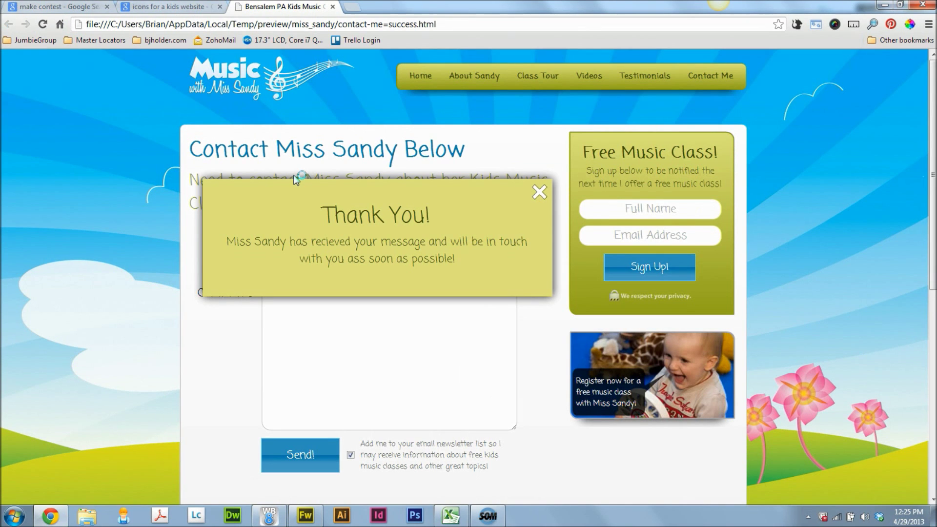
left_click(293, 175)
- Dismiss the pop-up with its white X and scroll to check the revealed contact form
left_click(539, 196)
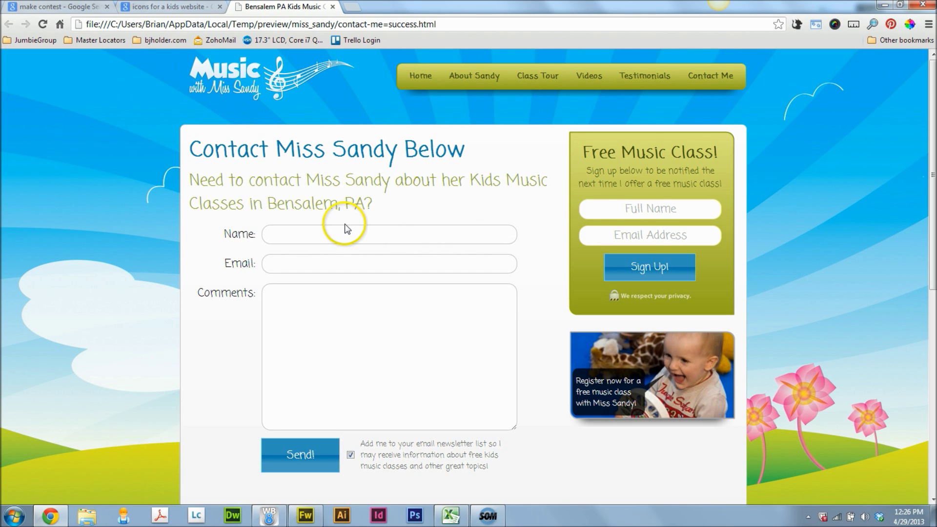
left_click_drag(933, 144, 933, 116)
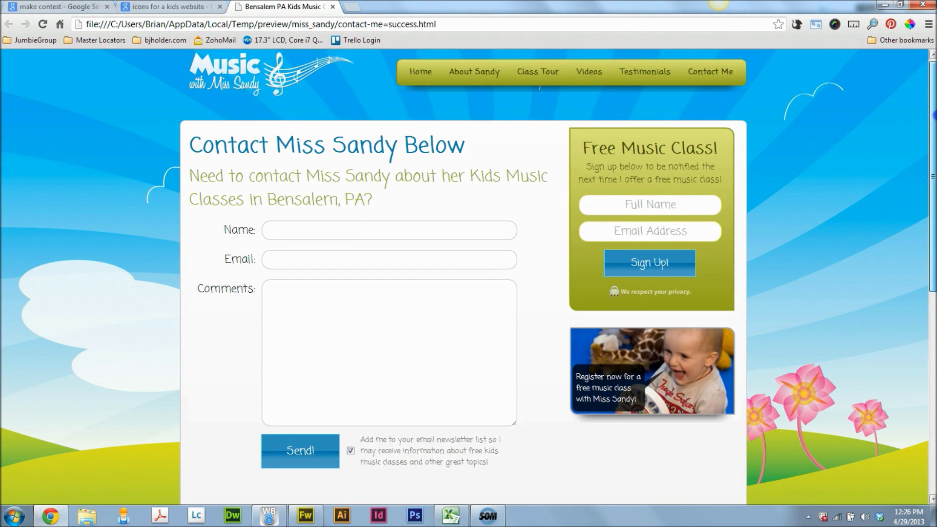